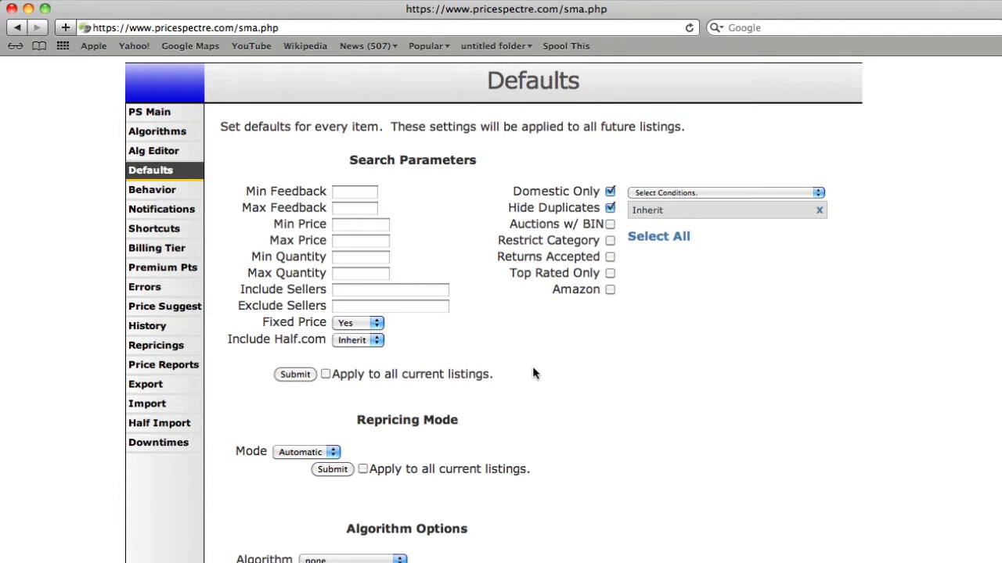
scroll(532, 368, "down", 5)
scroll(532, 374, "down", 8)
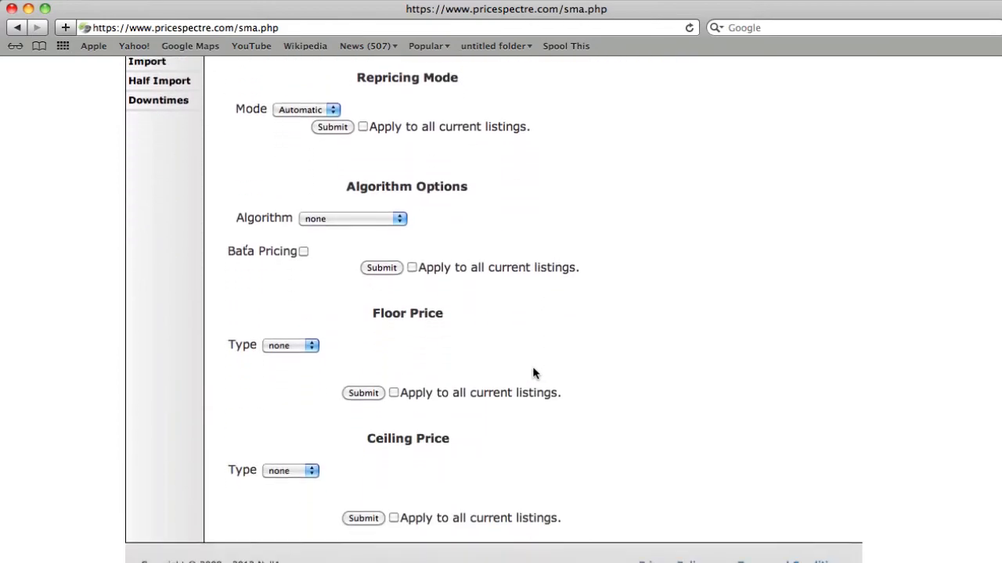
scroll(532, 373, "up", 13)
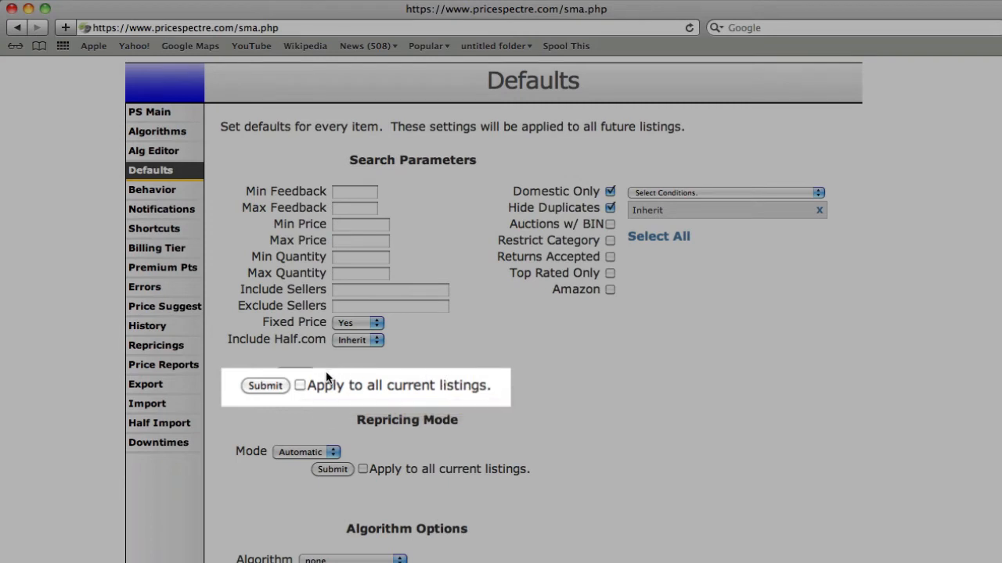
left_click(300, 385)
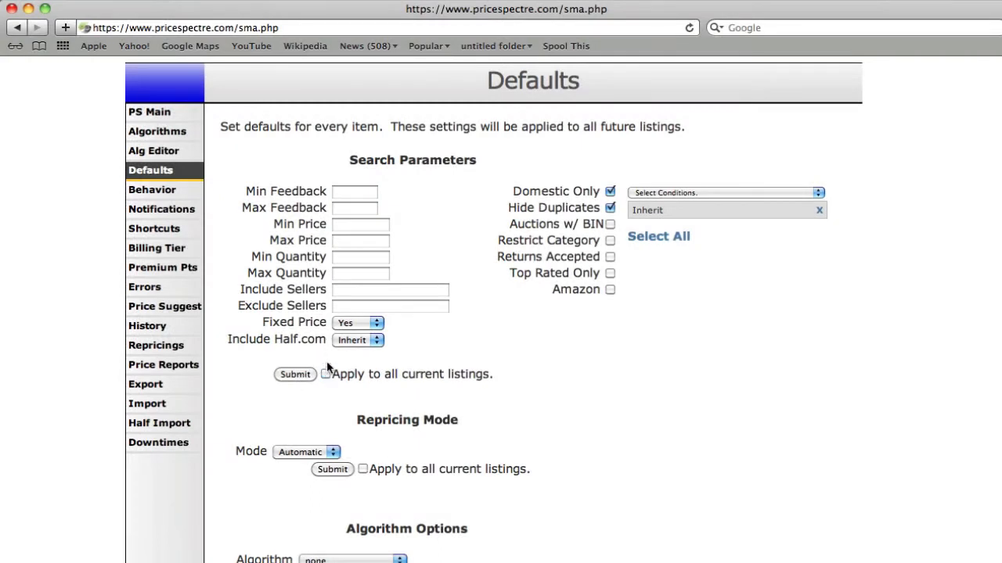
left_click(327, 374)
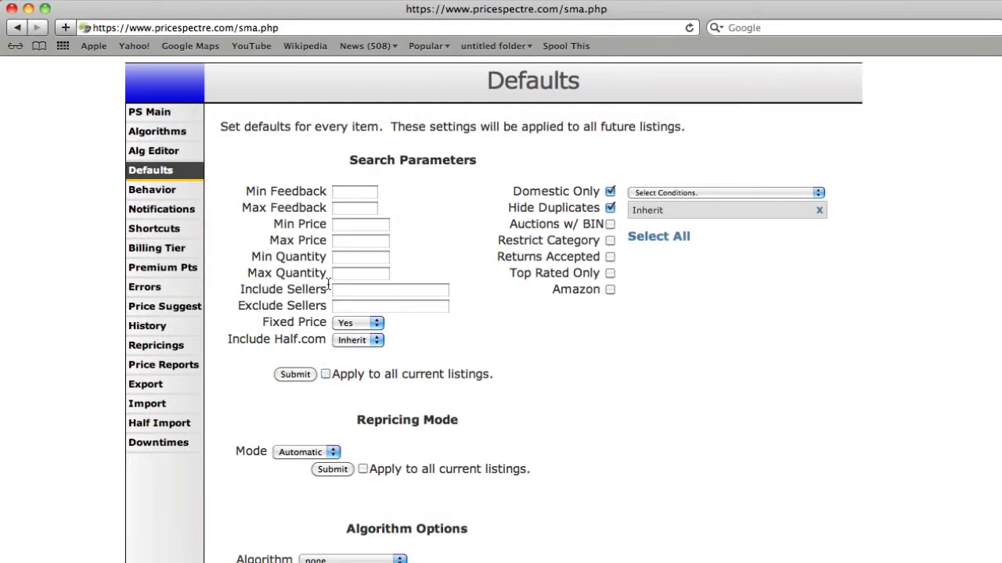
Step: Set the default minimum price to 4.00 and submit the search parameters for all current listings
left_click(348, 225)
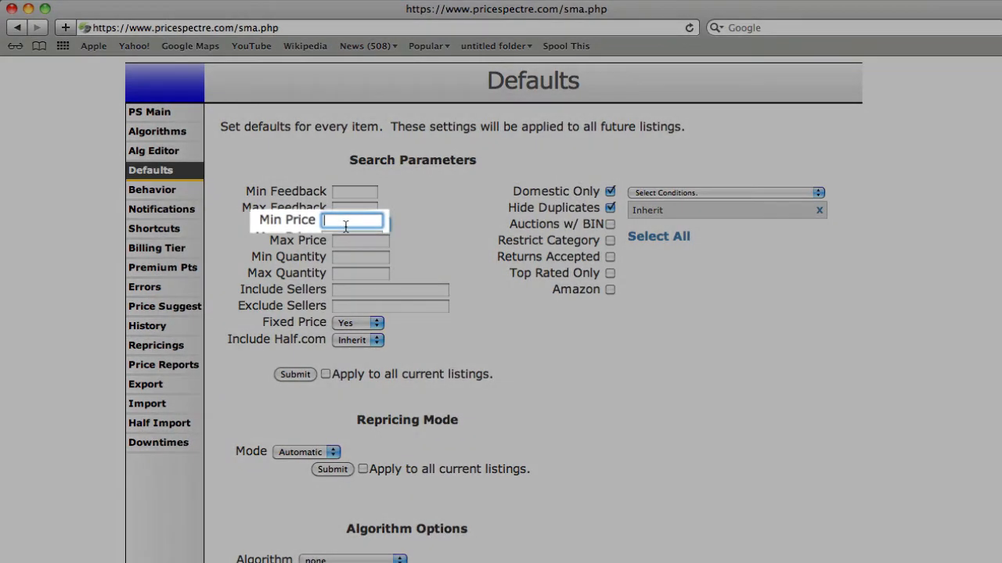
type("4.00")
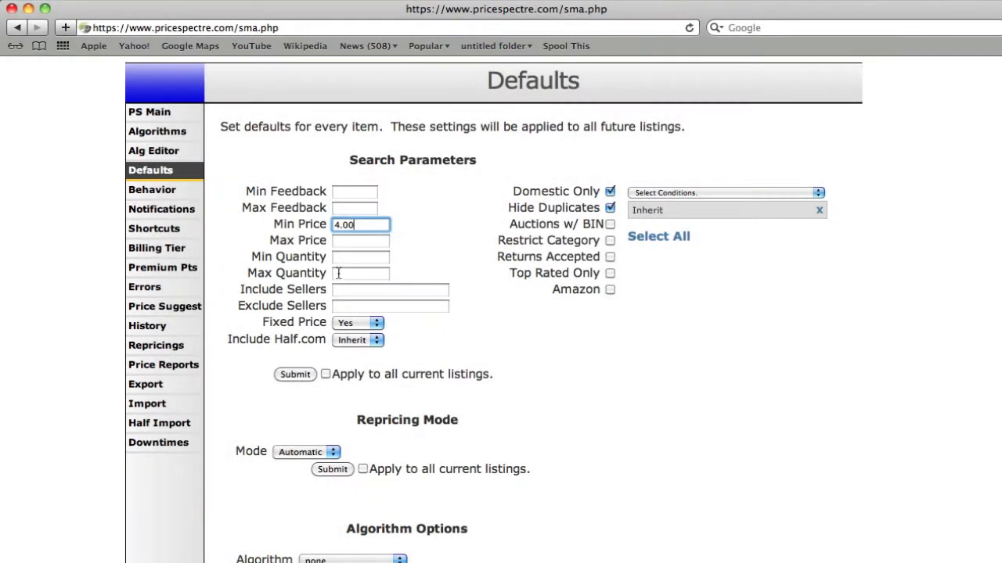
left_click(325, 374)
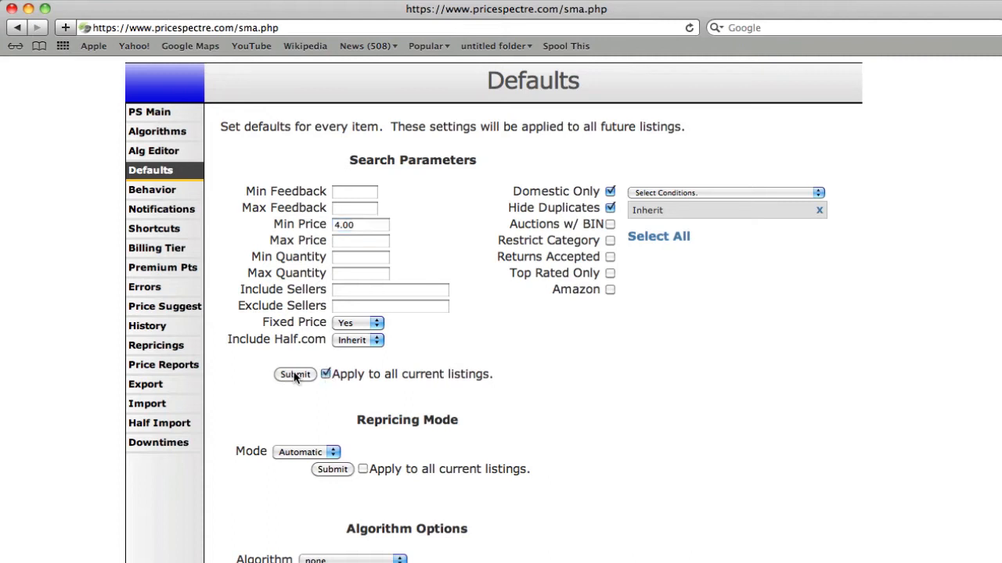
left_click(295, 374)
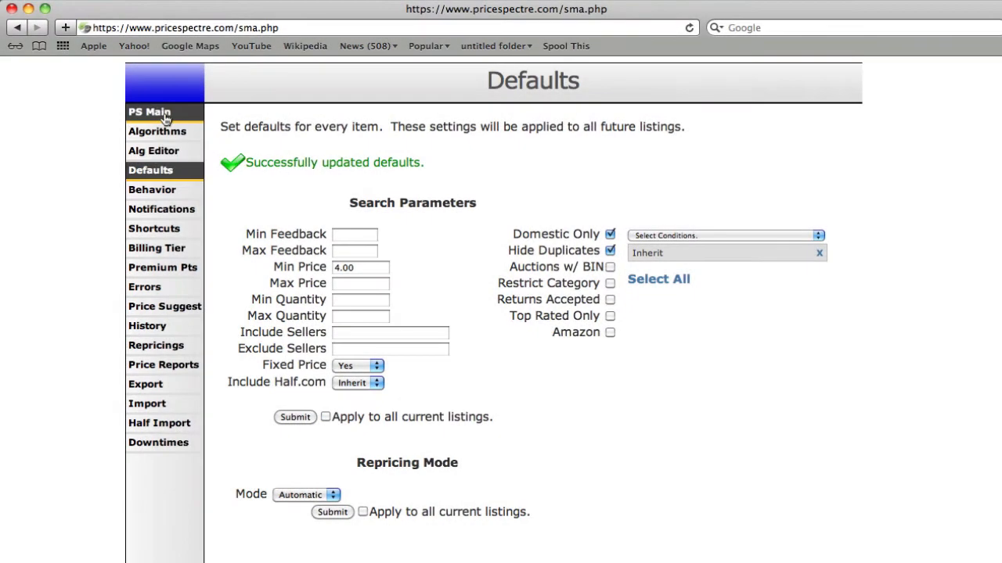
Step: Check the search options of the Crucial laptop memory and Saving Private Ryan DVD listings, closing each without changes
left_click(165, 114)
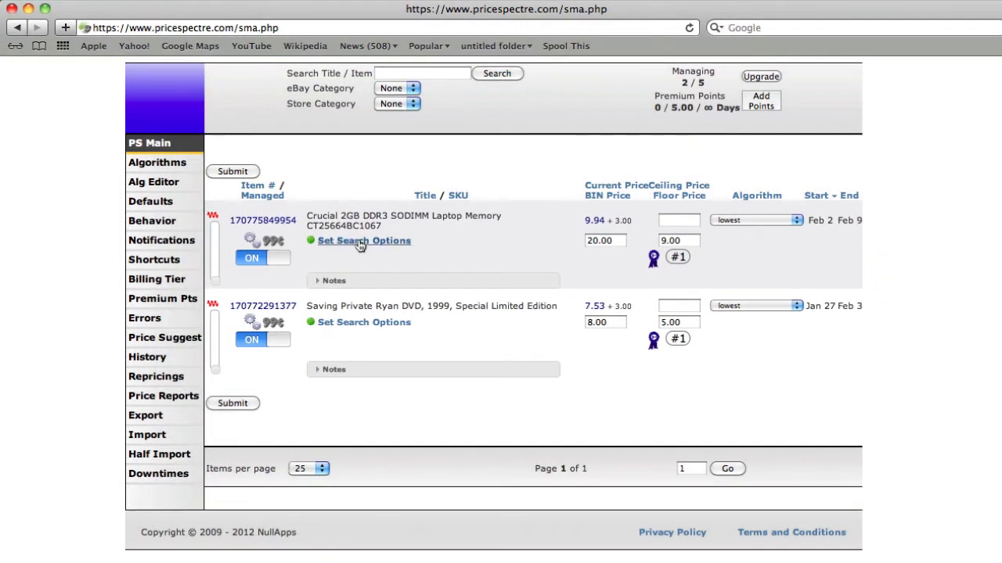
left_click(360, 244)
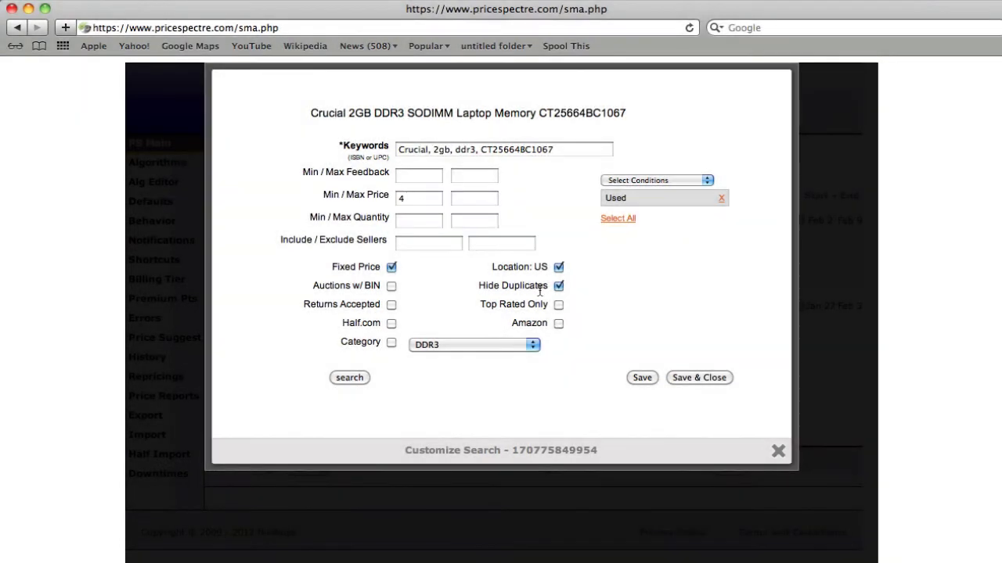
left_click(778, 452)
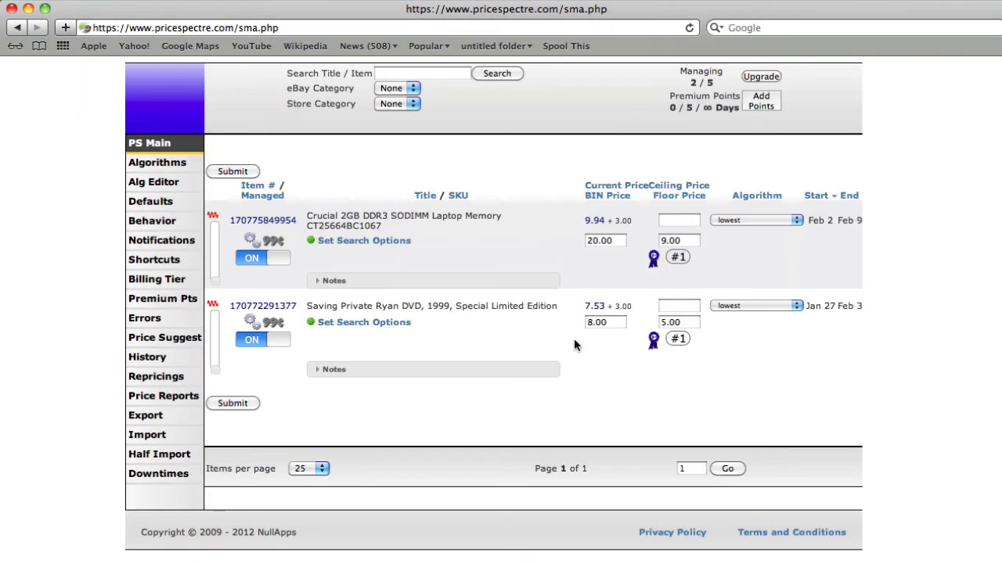
left_click(346, 323)
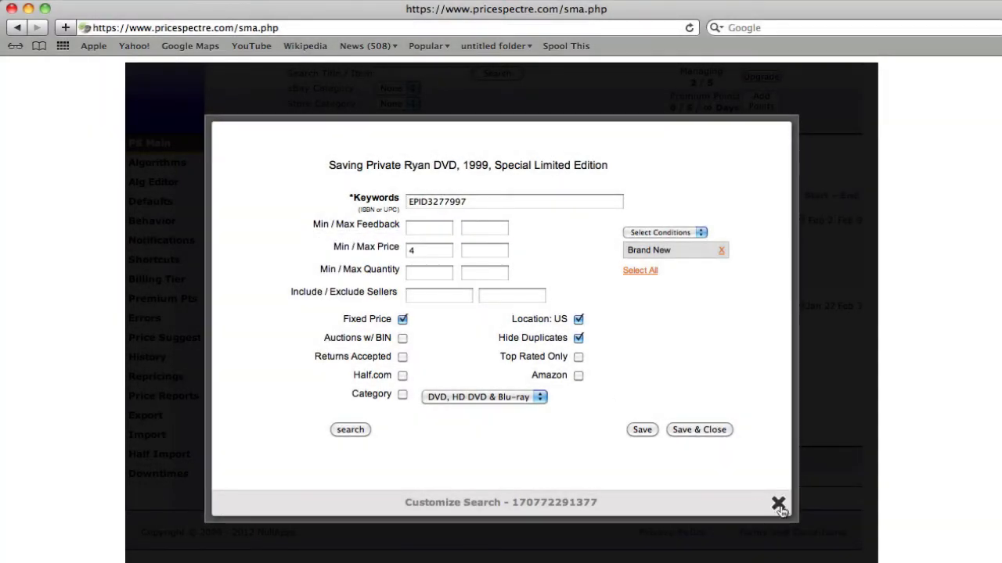
left_click(778, 505)
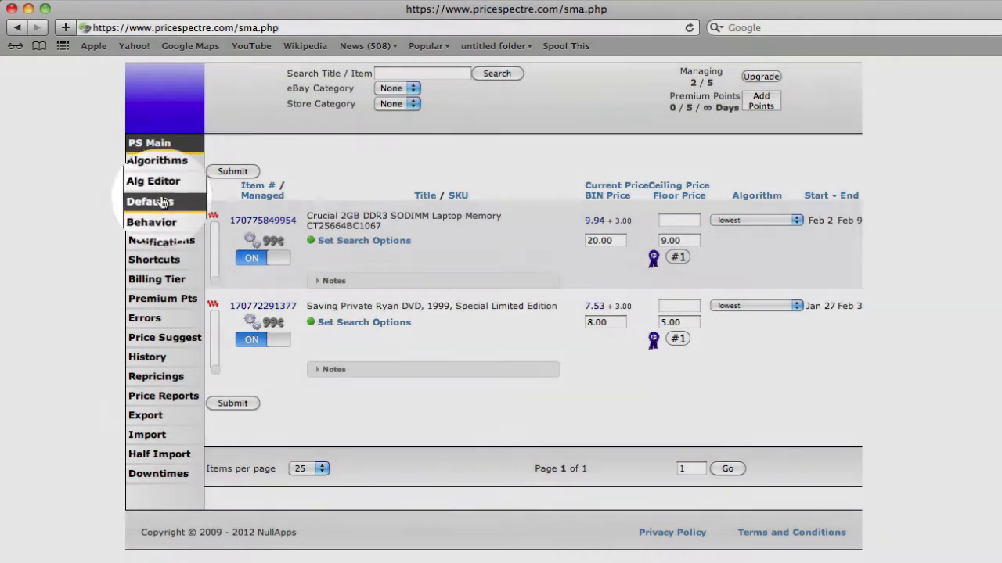
Step: In the default search parameters, set the minimum price to 4.00 and exclude sellers seller1, seller2
left_click(162, 202)
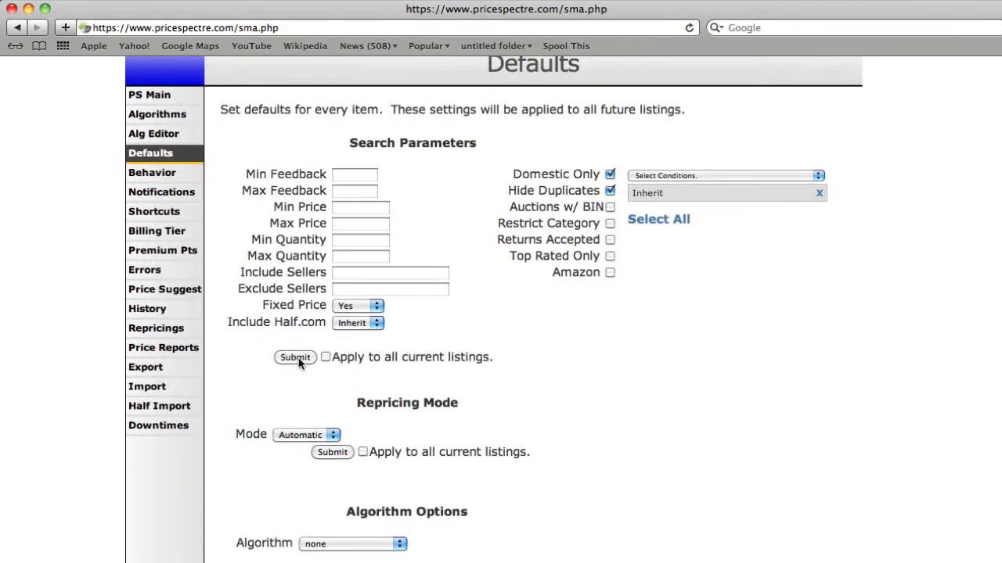
left_click(346, 207)
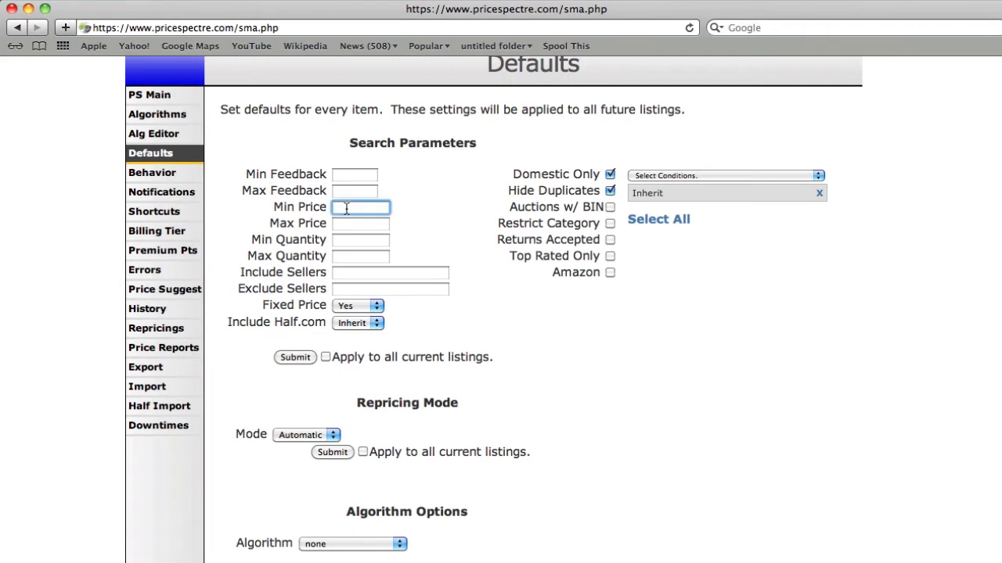
type("4.00")
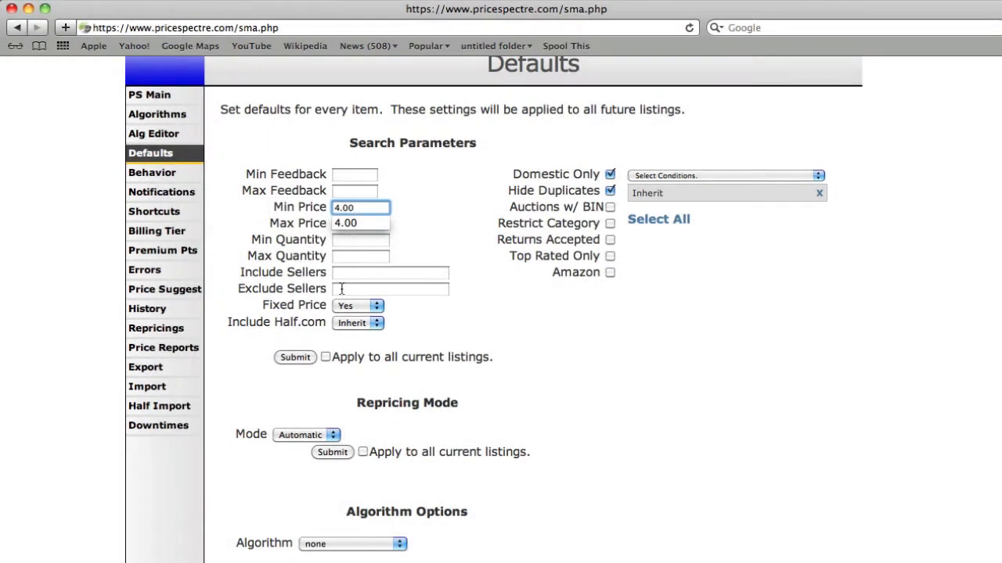
left_click(340, 289)
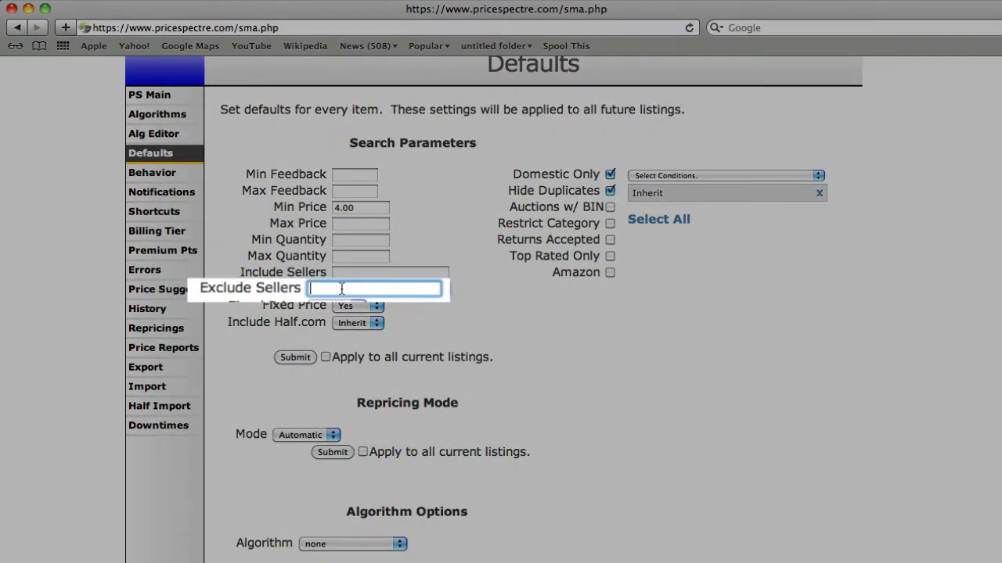
type("seller1, seller2")
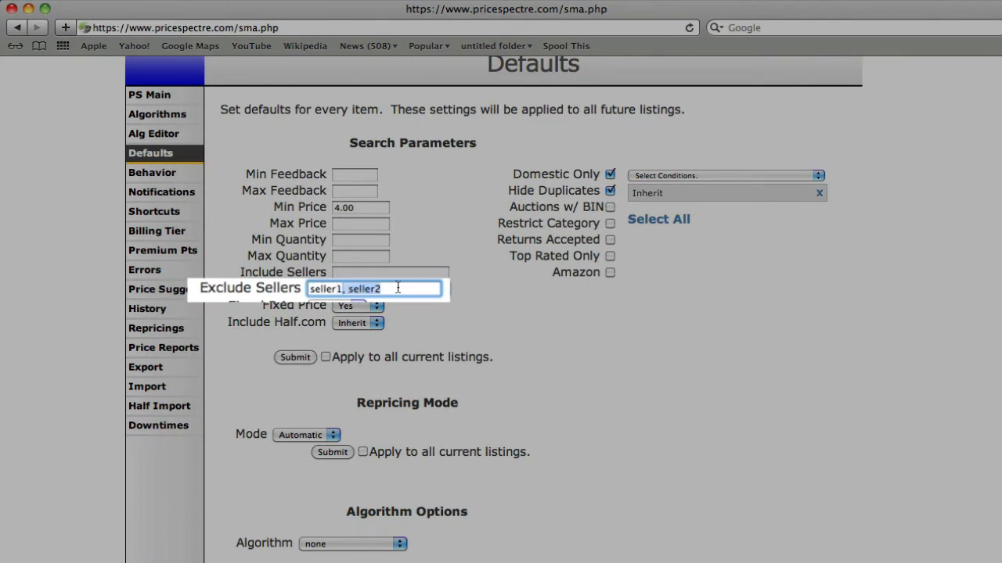
left_click(401, 288)
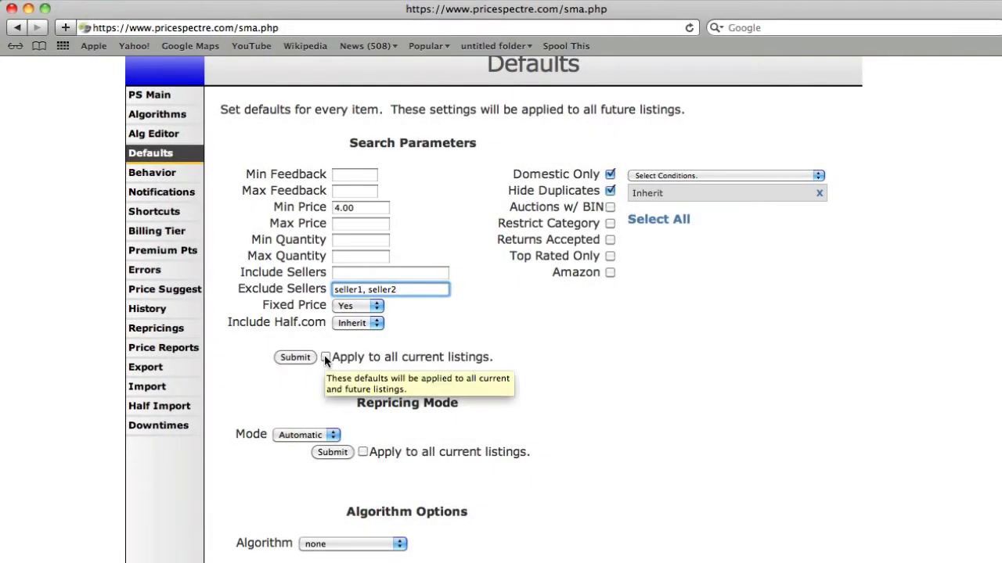
Step: Set the default minimum feedback to 10 and submit the search parameters for all current listings
left_click(326, 358)
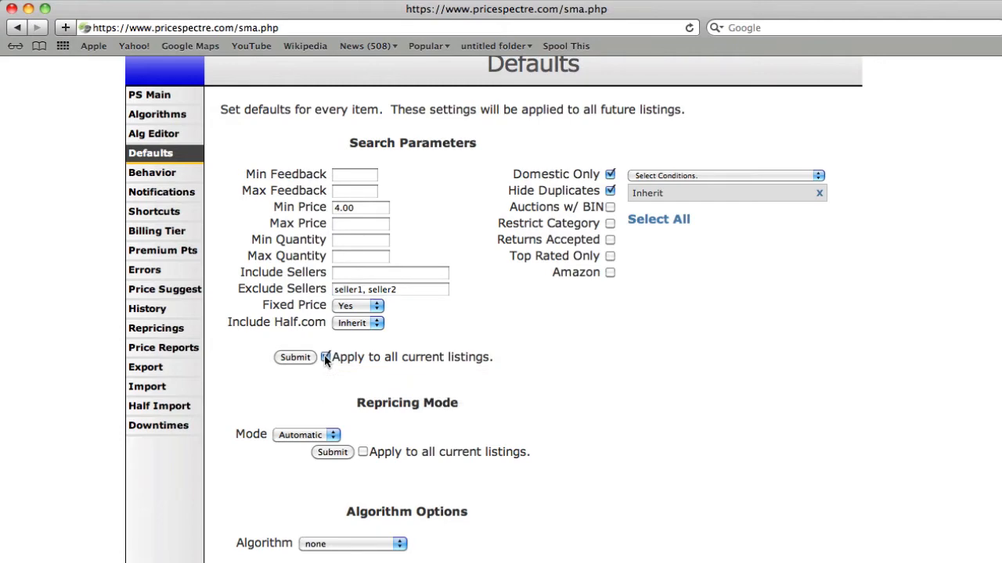
left_click(339, 175)
type("10")
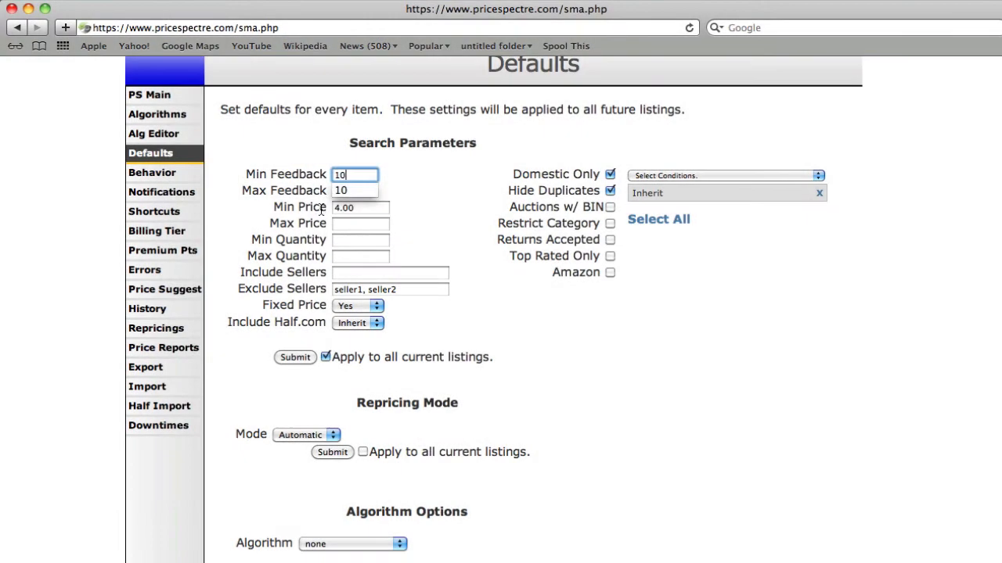
left_click(322, 210)
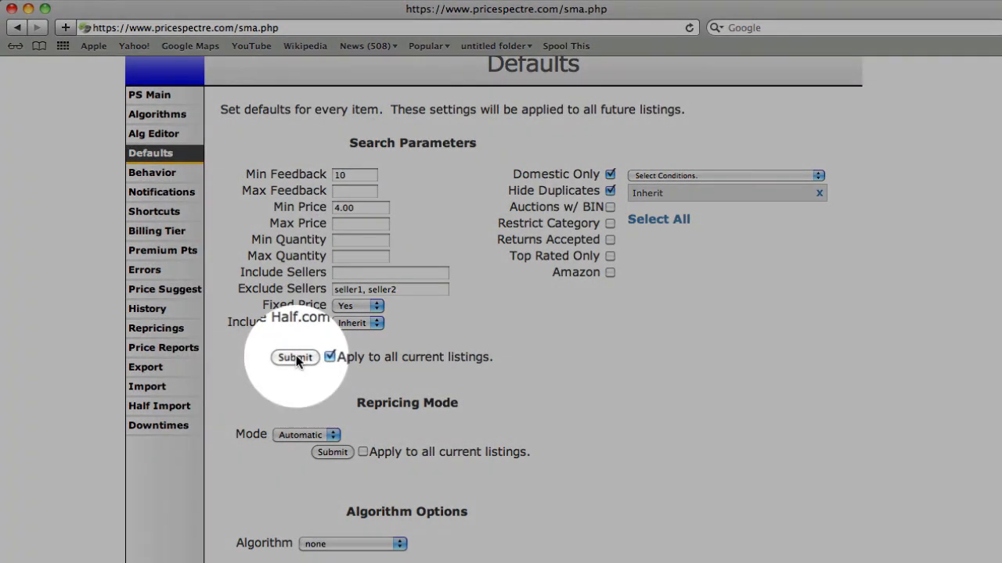
left_click(296, 358)
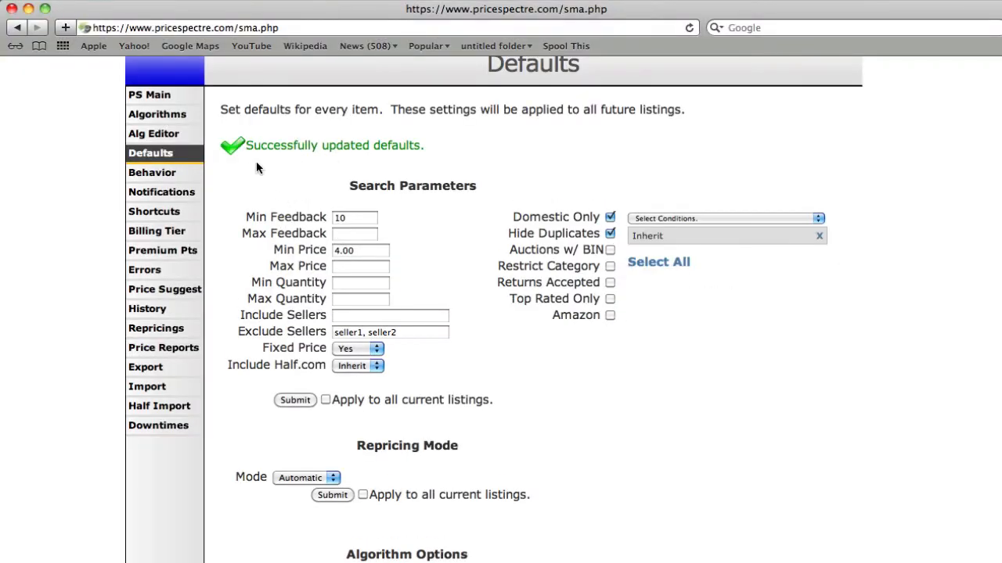
Step: Open the search options of the Crucial laptop memory listing to check the applied defaults
left_click(159, 96)
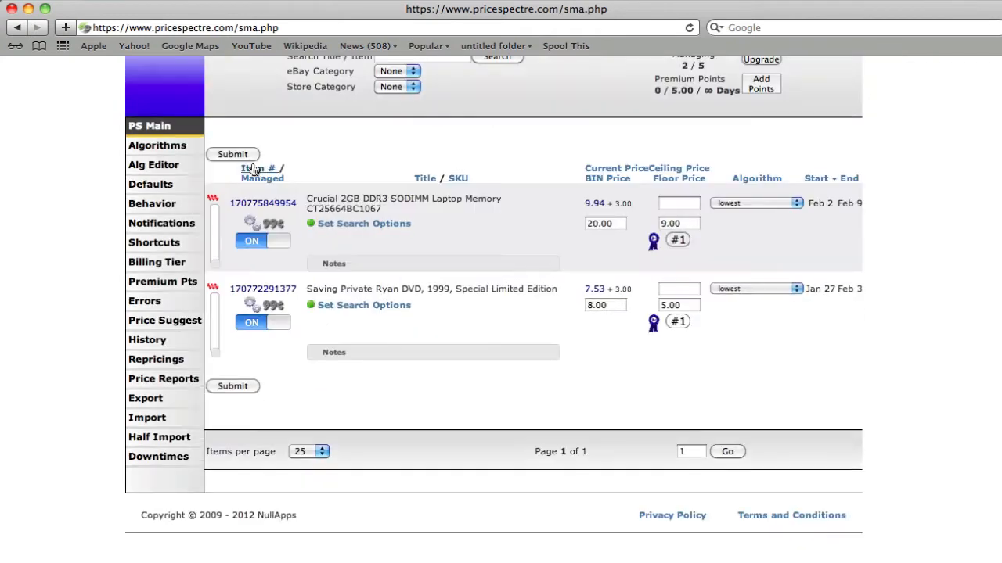
left_click(358, 227)
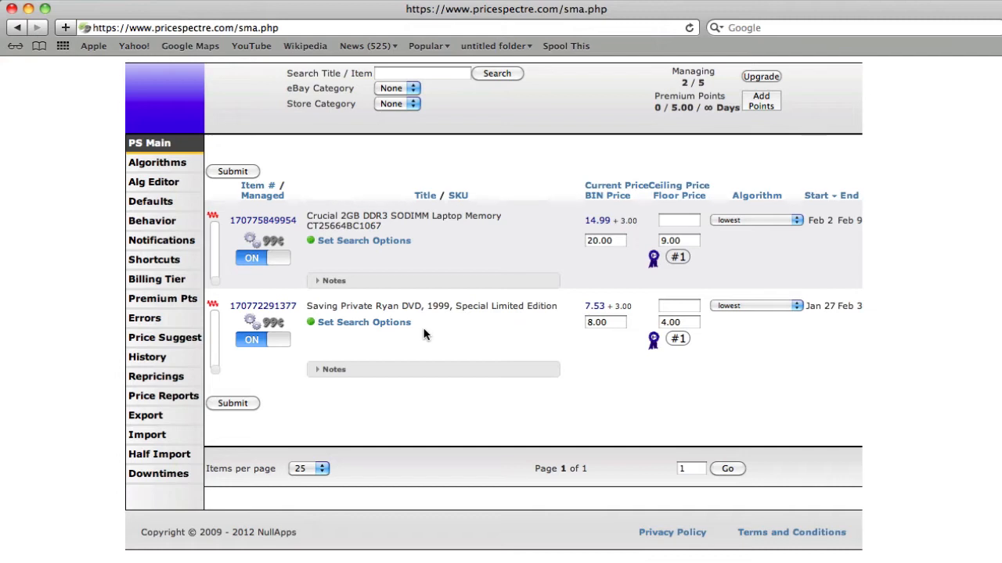
Step: Look through the floor price types available in the defaults without choosing another one
left_click(163, 202)
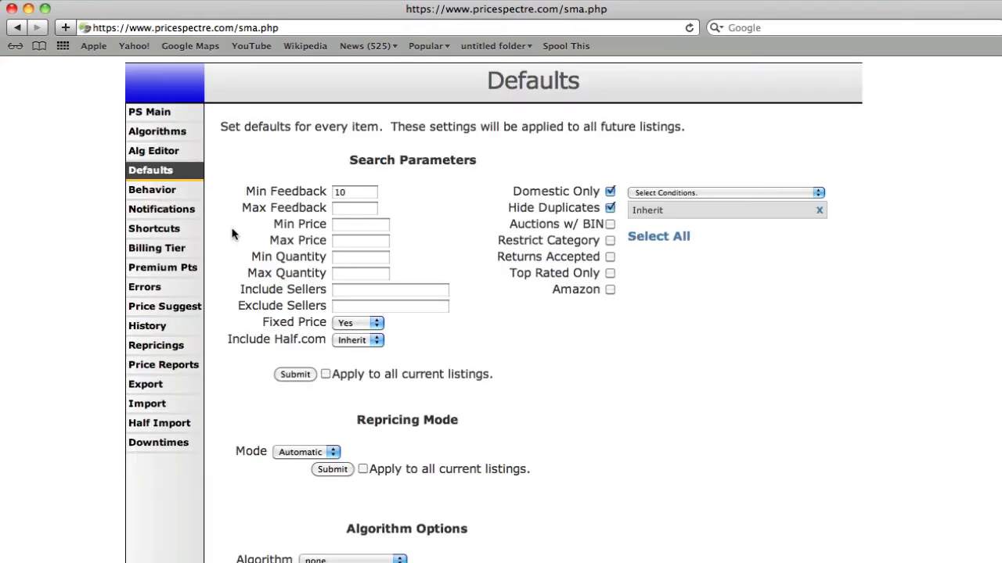
scroll(232, 233, "down", 4)
scroll(232, 233, "down", 5)
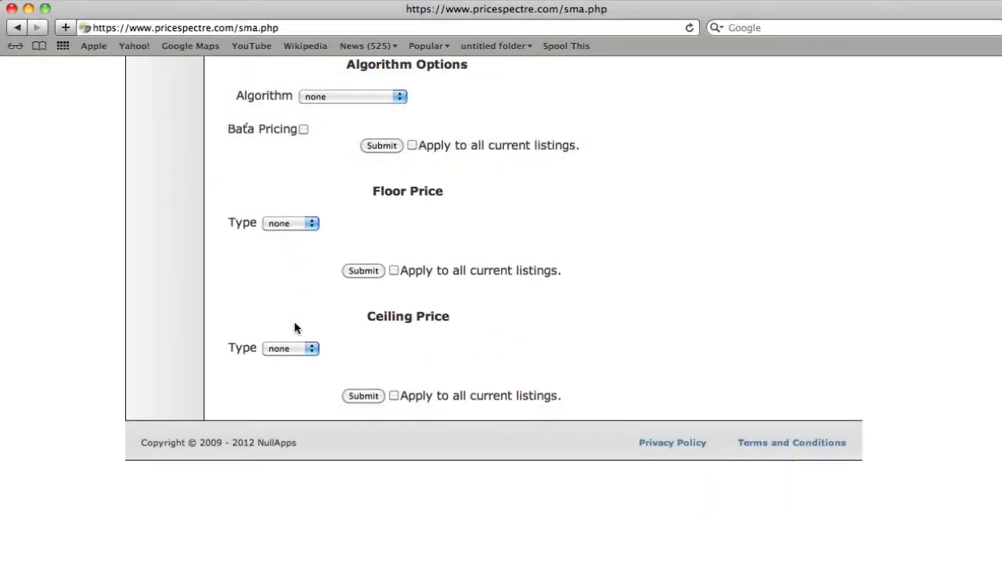
left_click(291, 223)
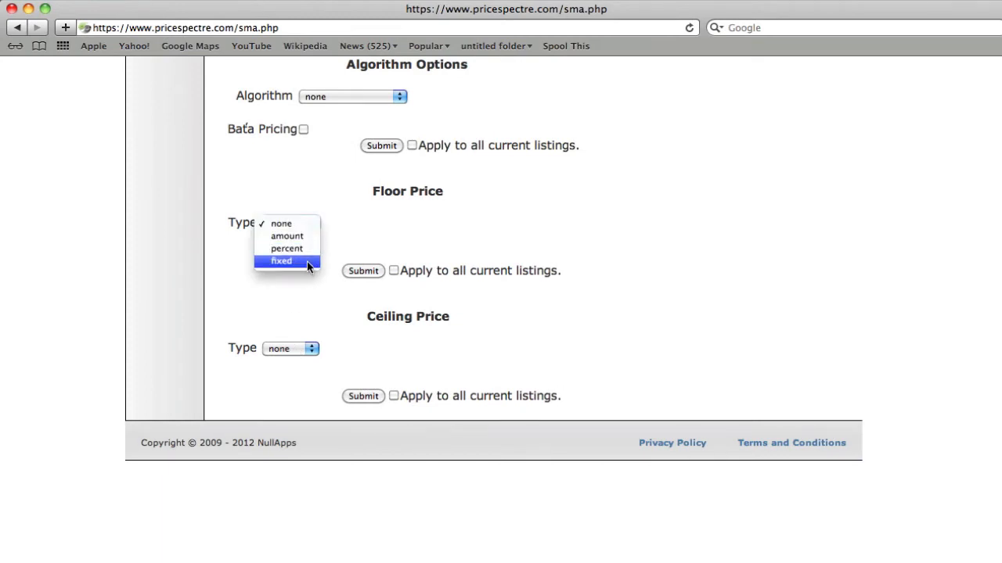
left_click(306, 294)
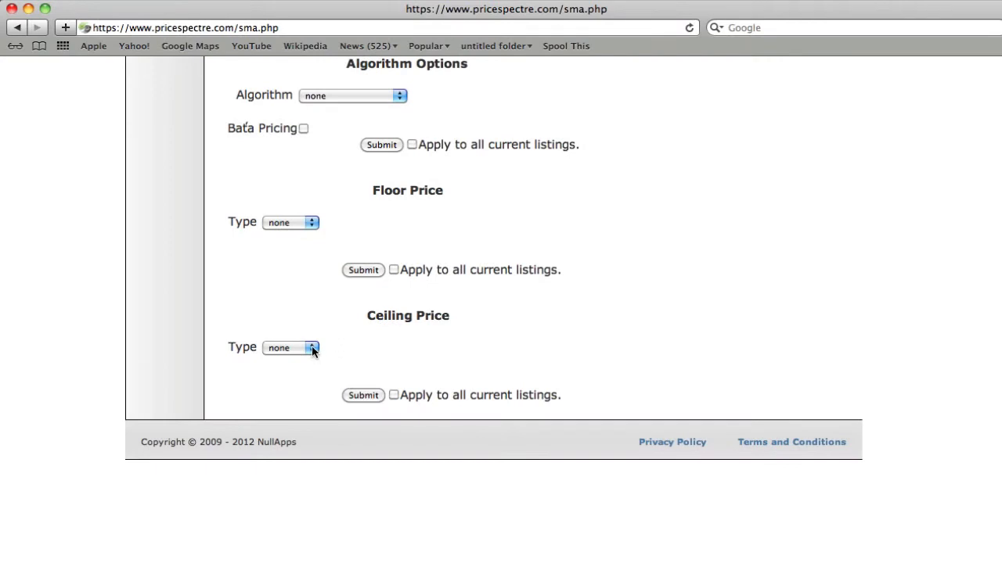
Step: Set the default ceiling price to 15.00 percent above the BIN price and submit it for all current listings
left_click(313, 349)
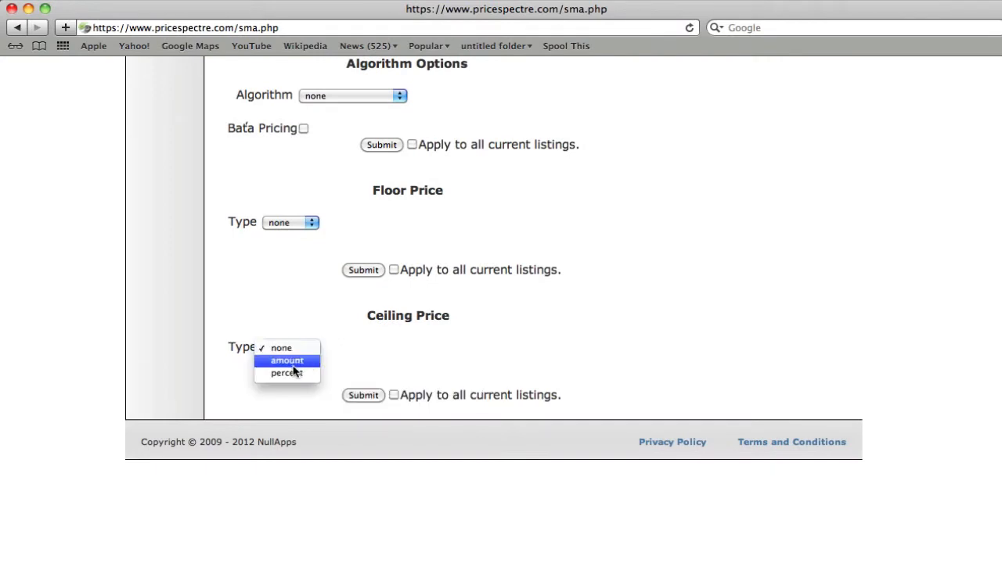
left_click(288, 374)
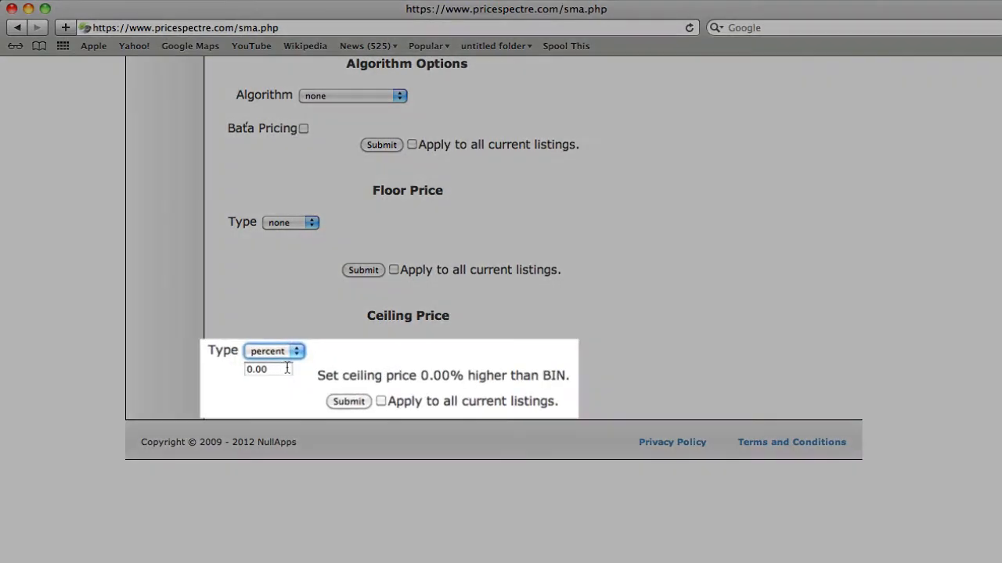
left_click(267, 367)
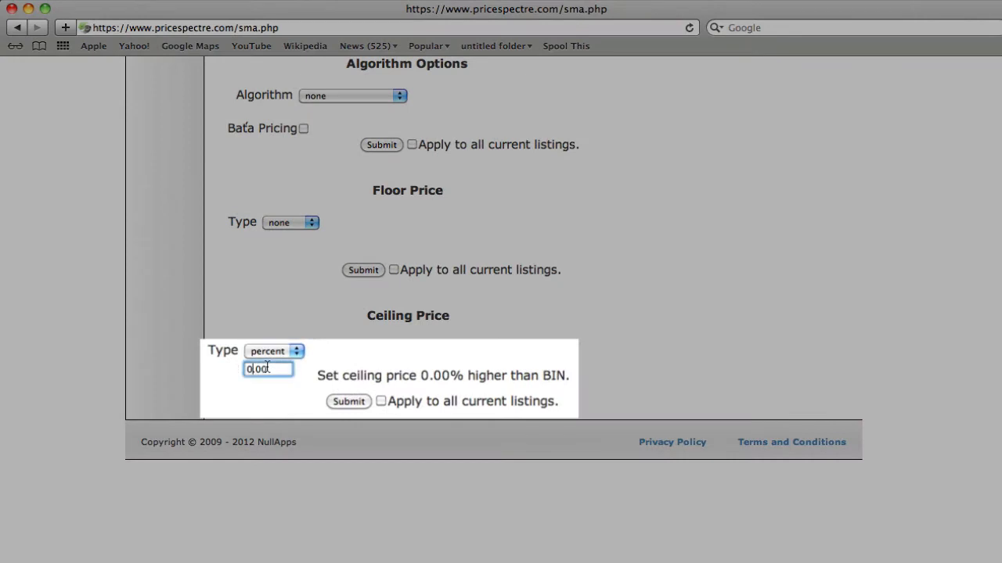
key("Left")
key("Left")
key("BackSpace")
key("BackSpace")
type("15.")
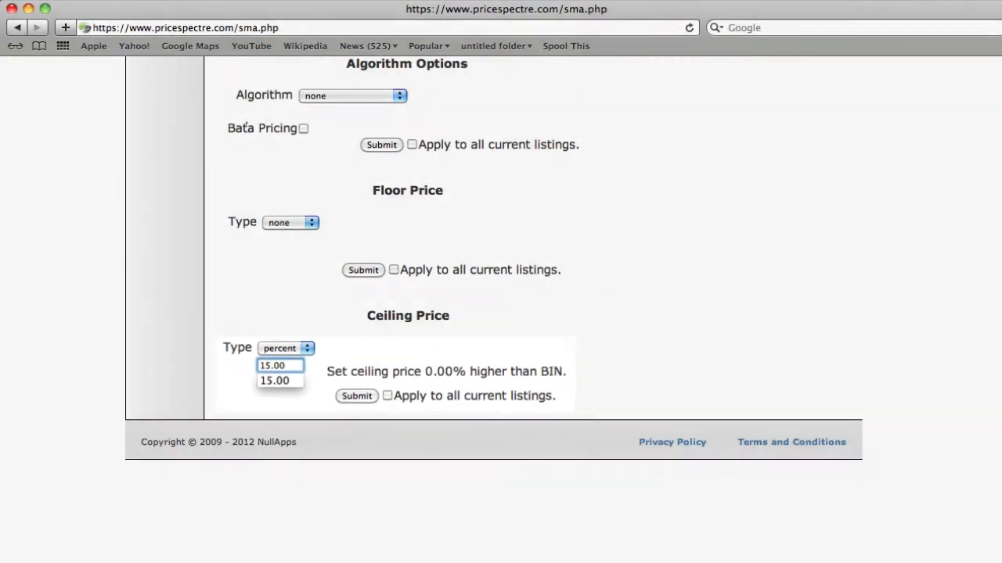
left_click(329, 390)
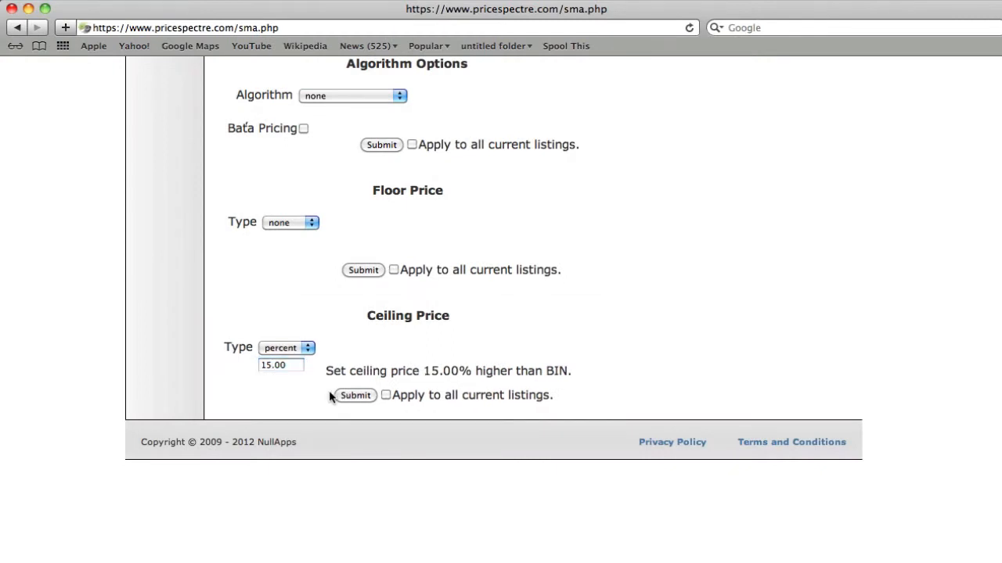
left_click(387, 395)
left_click(356, 396)
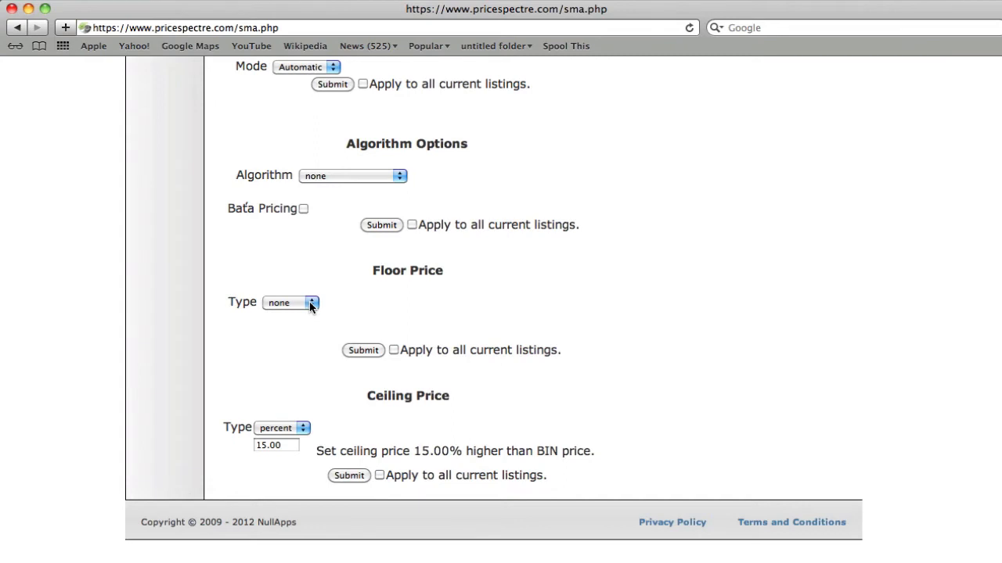
Step: Submit a default floor price of the amount type, 7.00 less than BIN, for all current listings and return to the listings overview
scroll(309, 301, "down", 1)
left_click(312, 271)
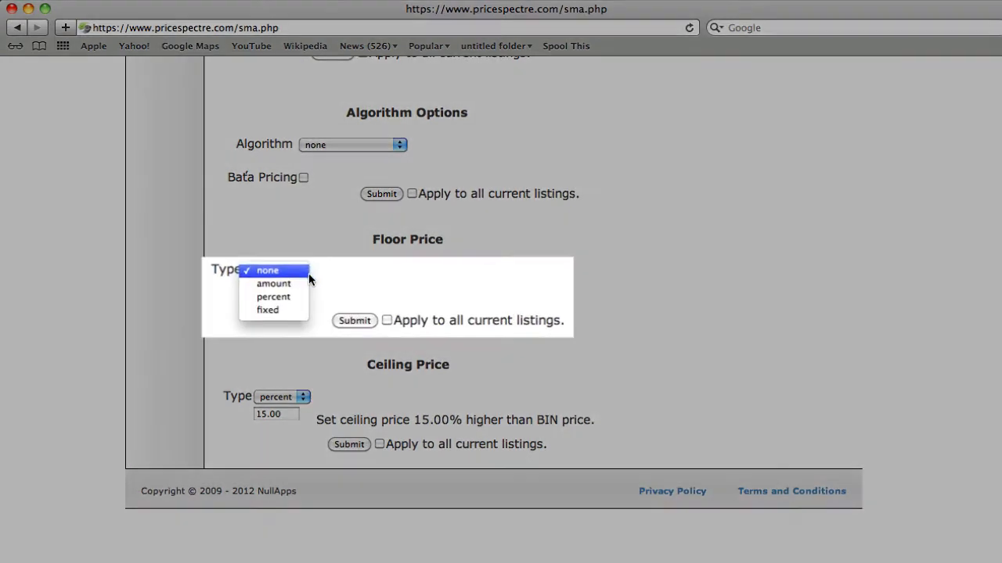
left_click(299, 283)
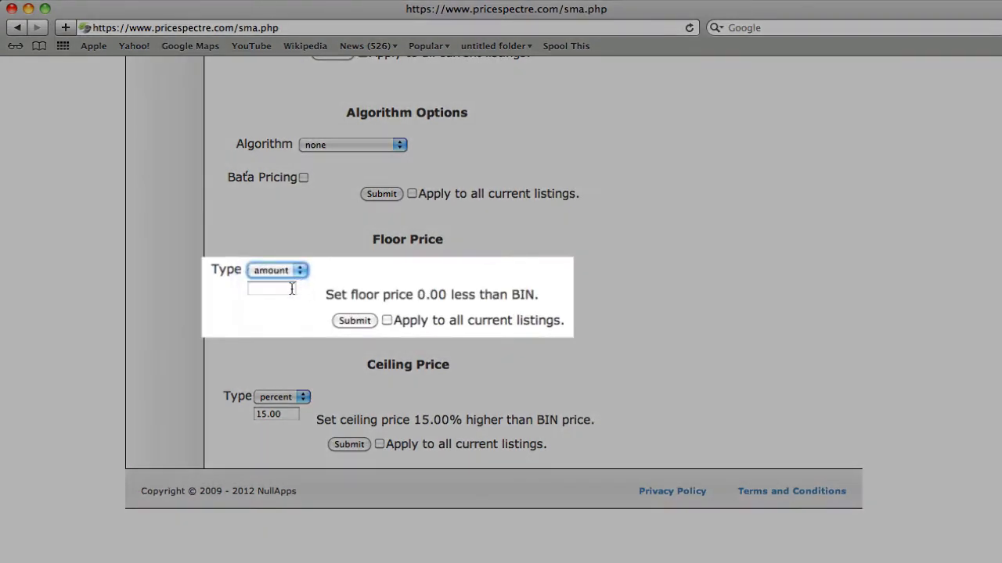
left_click(291, 289)
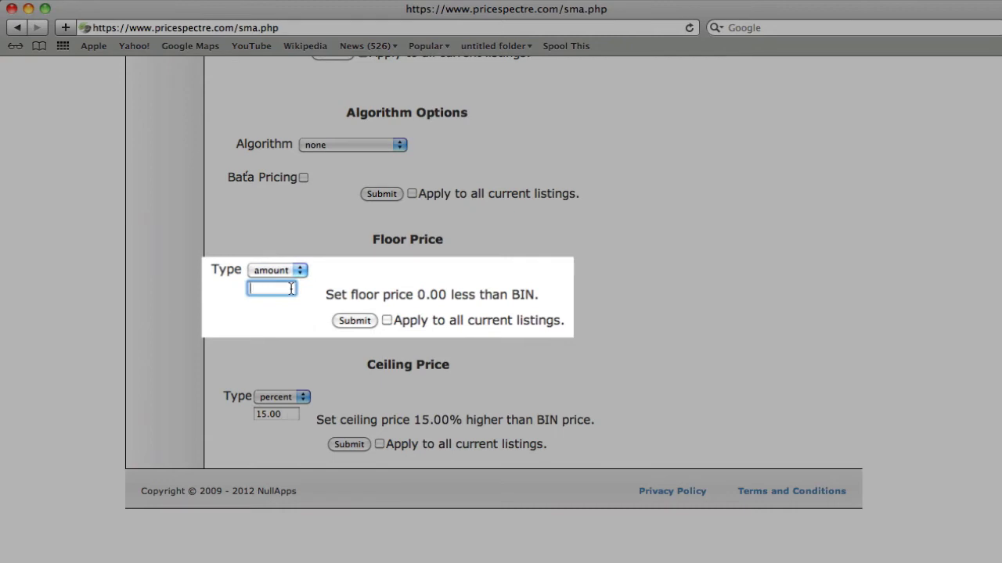
type("7.00")
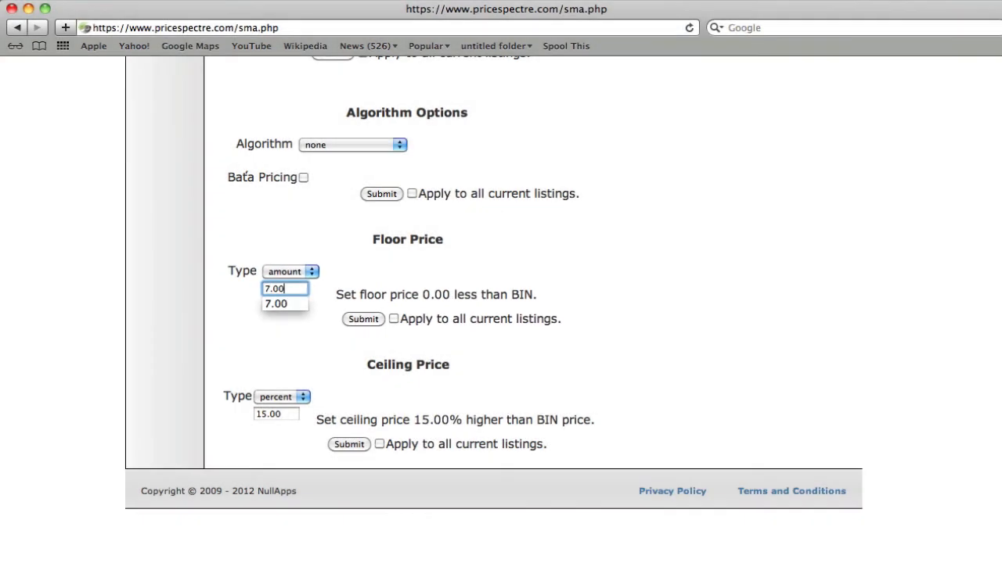
left_click(341, 314)
left_click(393, 319)
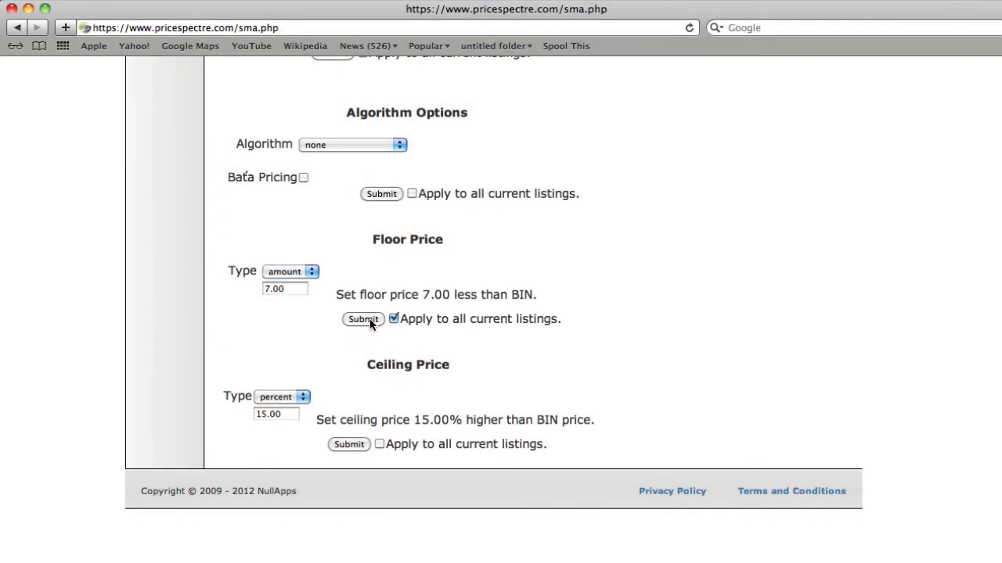
left_click(363, 320)
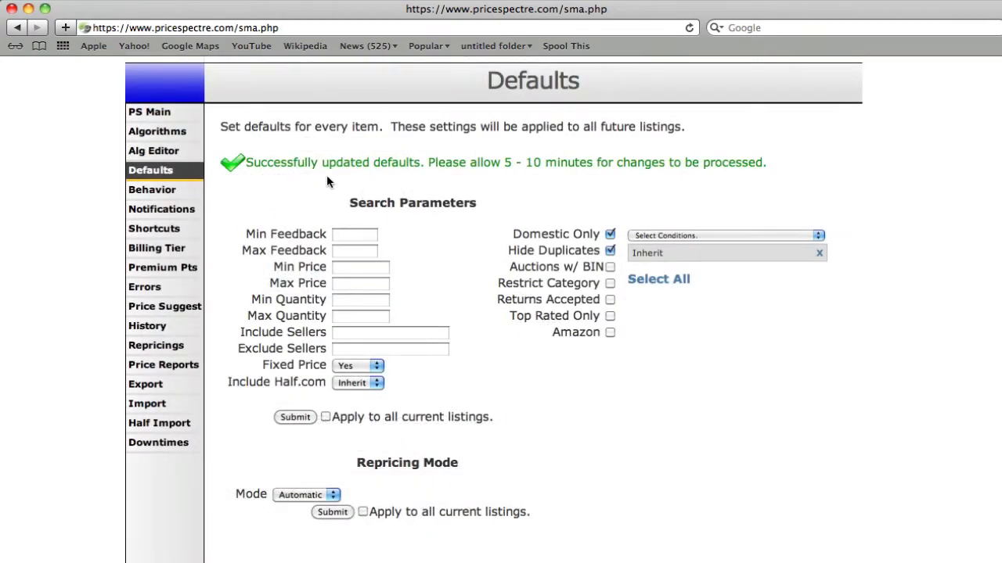
left_click(168, 114)
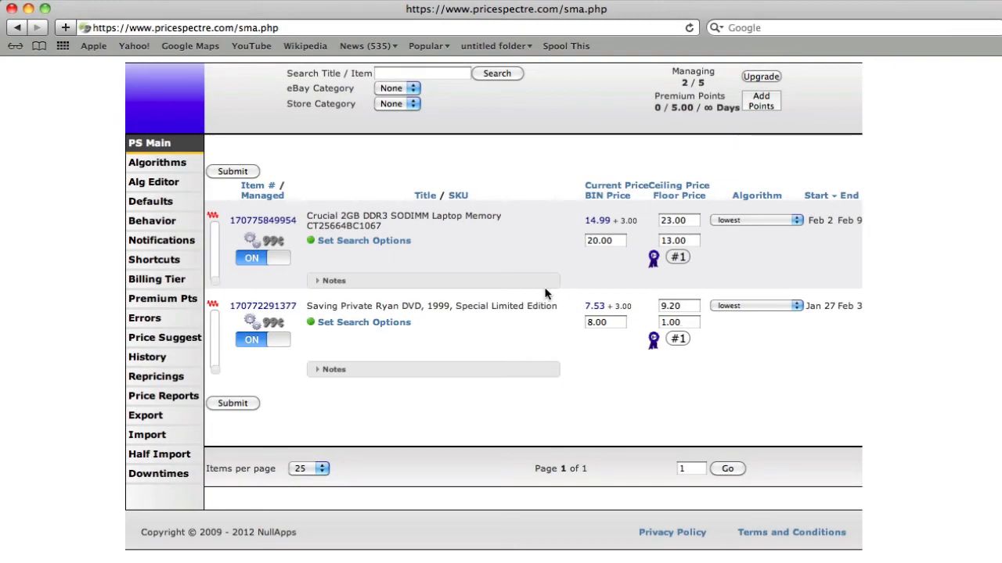
Step: Reopen the defaults and set the default minimum feedback to 0
left_click(165, 202)
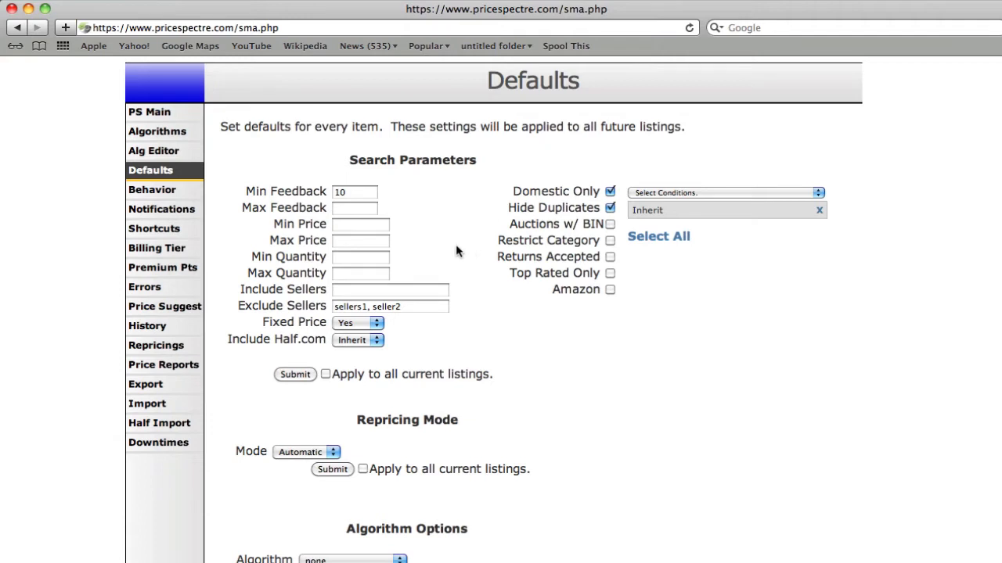
left_click(354, 193)
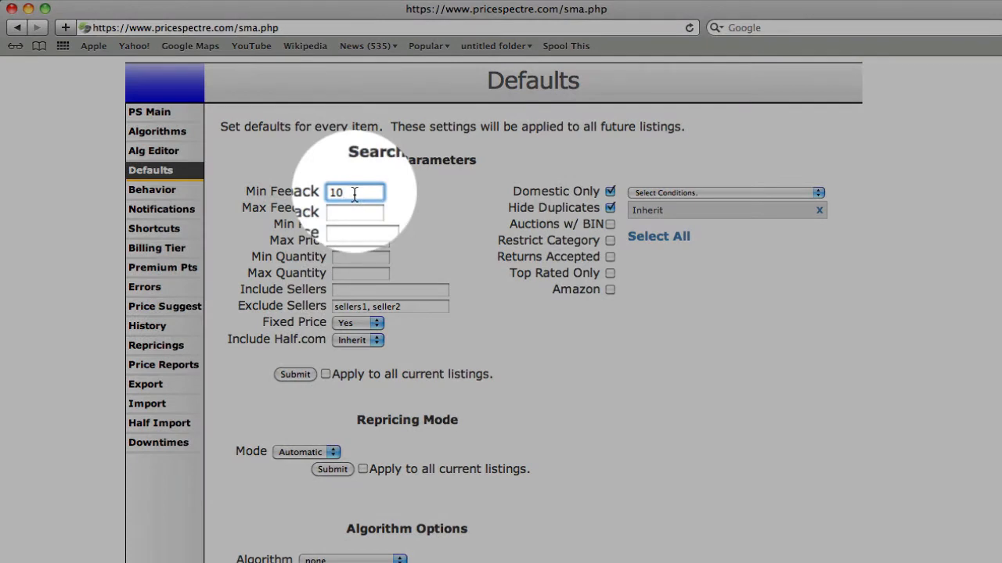
key("BackSpace")
key("BackSpace")
type("0")
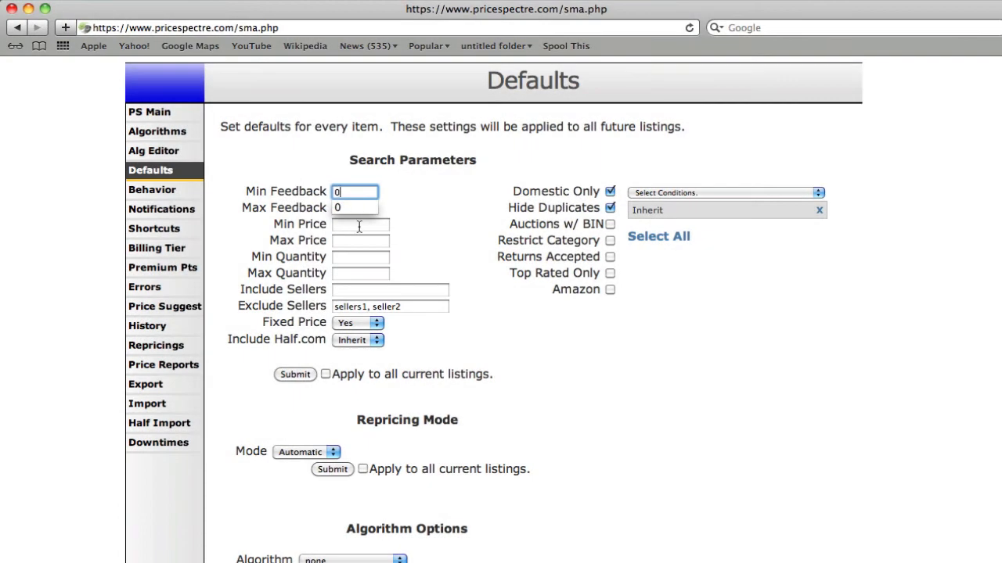
left_click(264, 229)
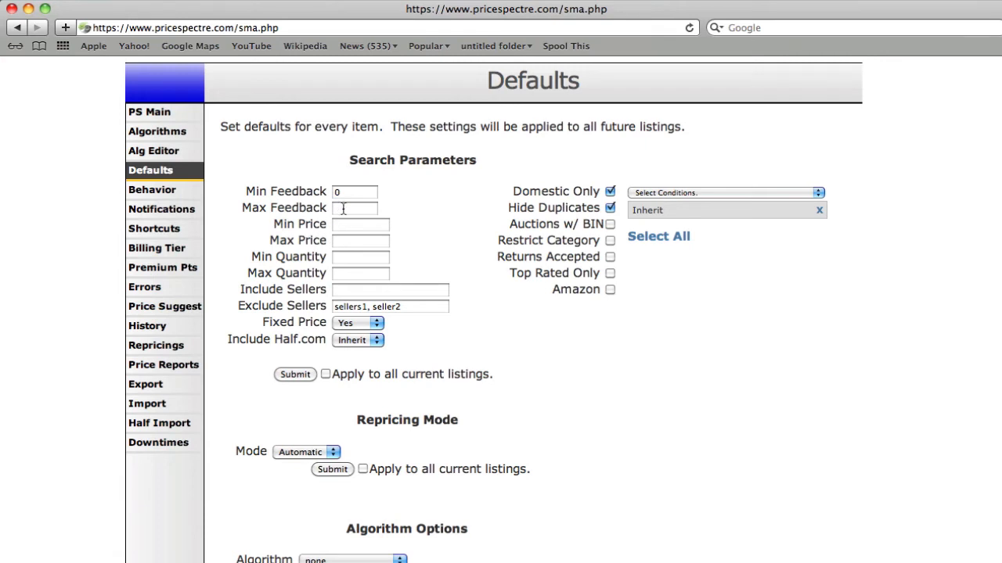
Step: Set the default minimum quantity and the default maximum price to 0
left_click(341, 263)
type("0")
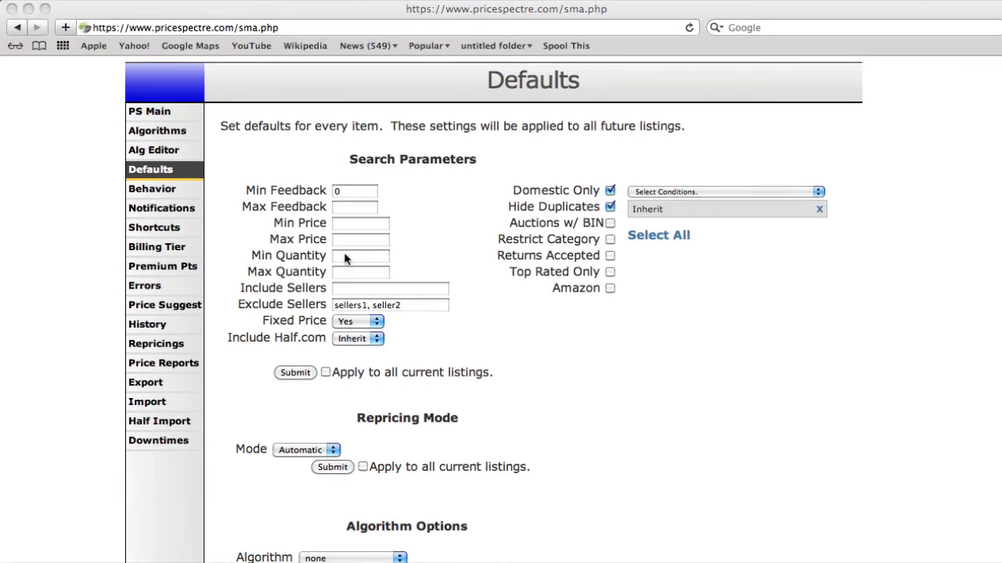
left_click(344, 256)
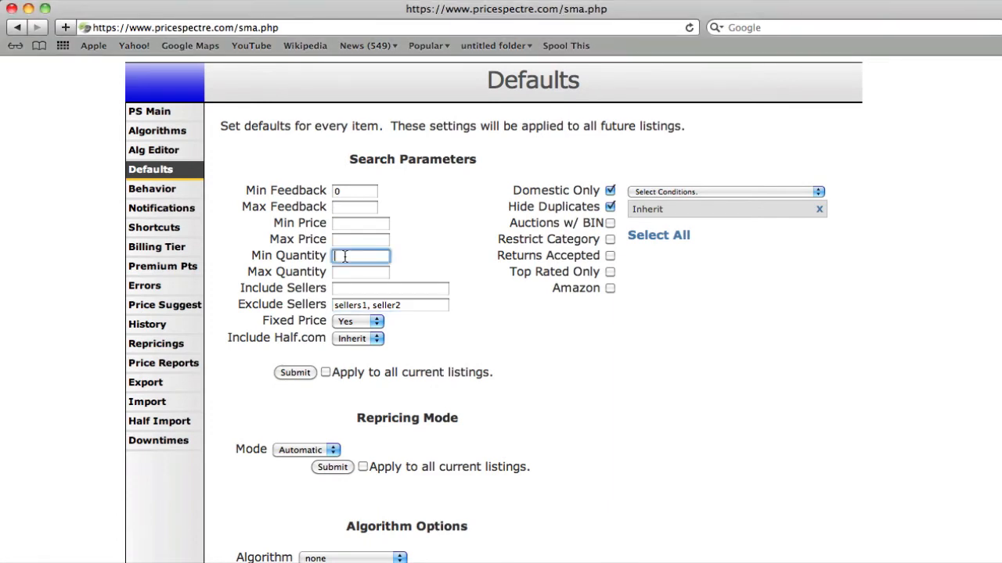
type("0")
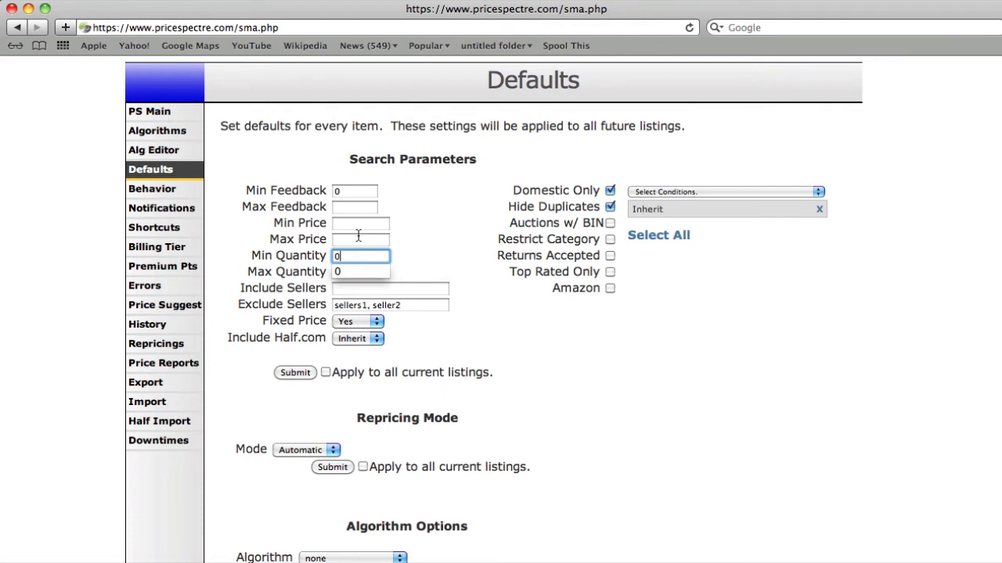
mouse_move(358, 236)
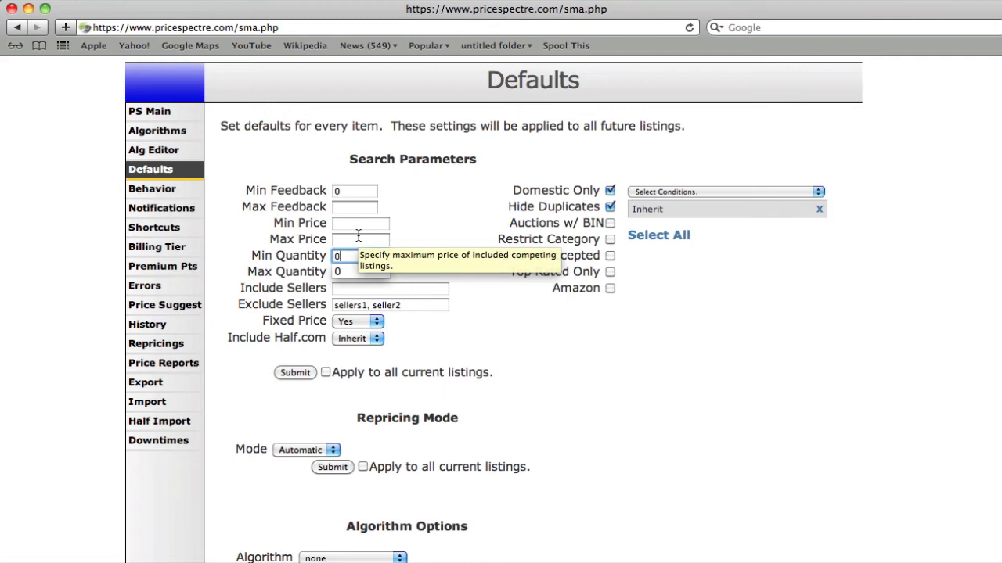
left_click(349, 239)
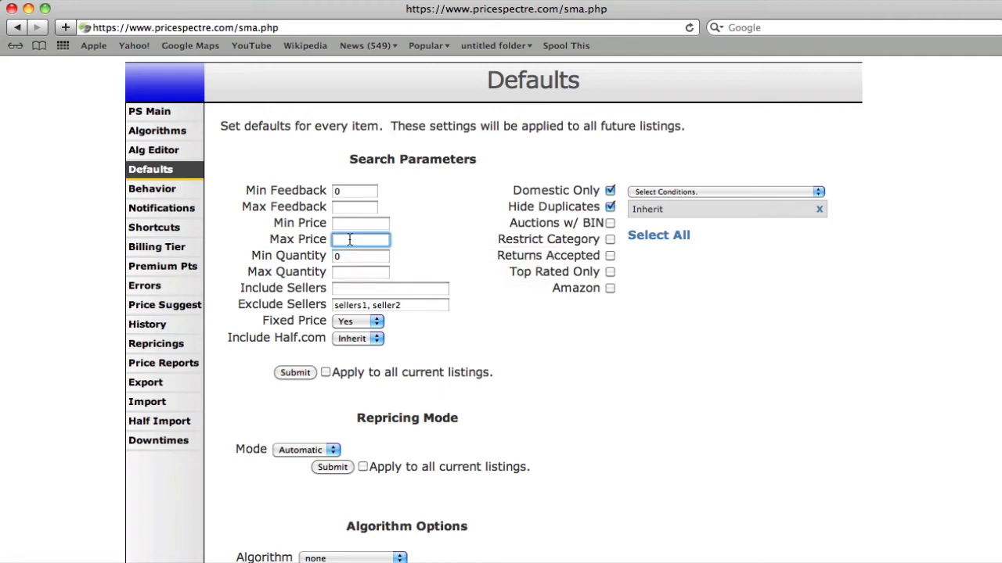
type("0")
left_click(257, 239)
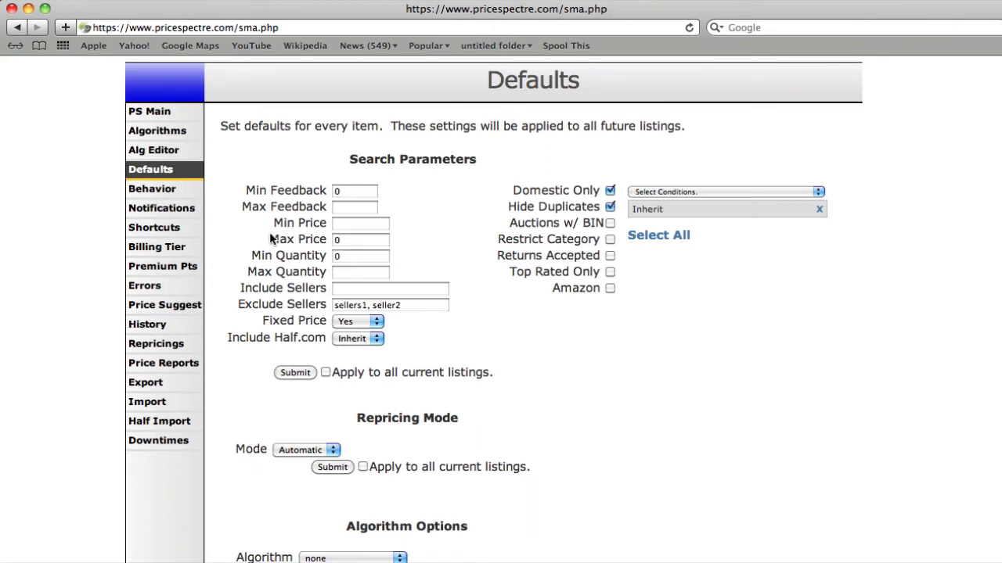
Step: Set the default minimum price to 3 and submit the search parameters for all current listings
left_click(344, 222)
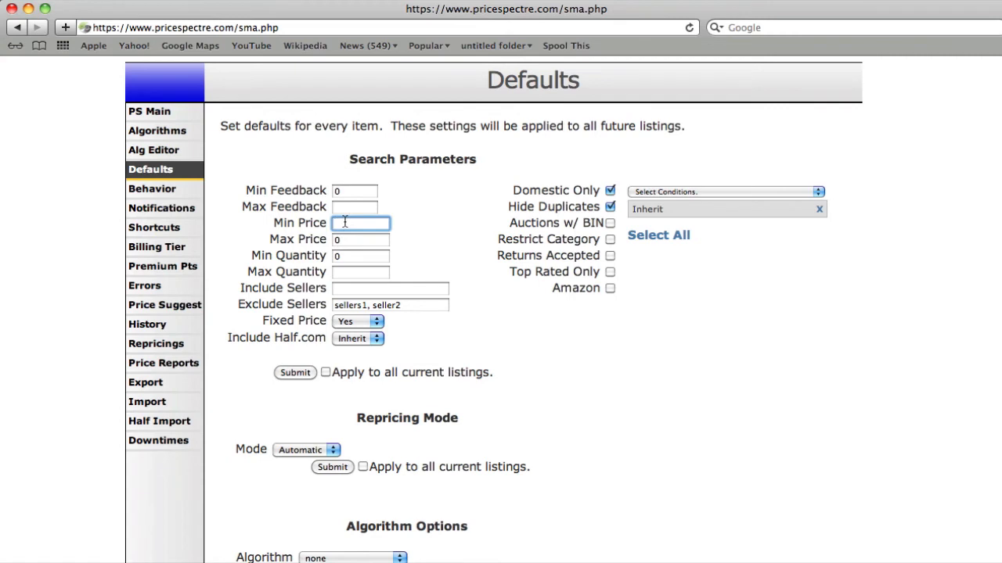
type("3")
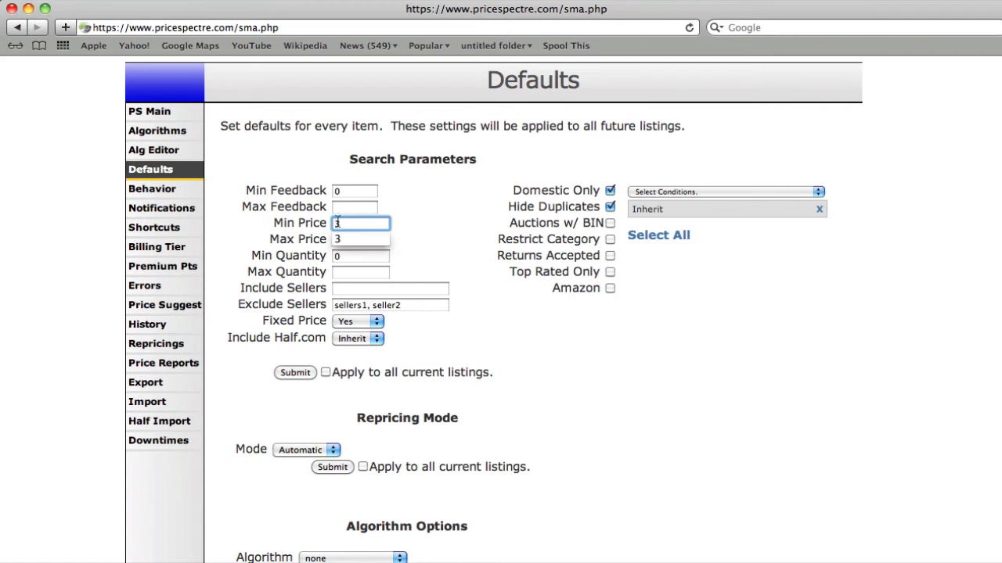
left_click(239, 243)
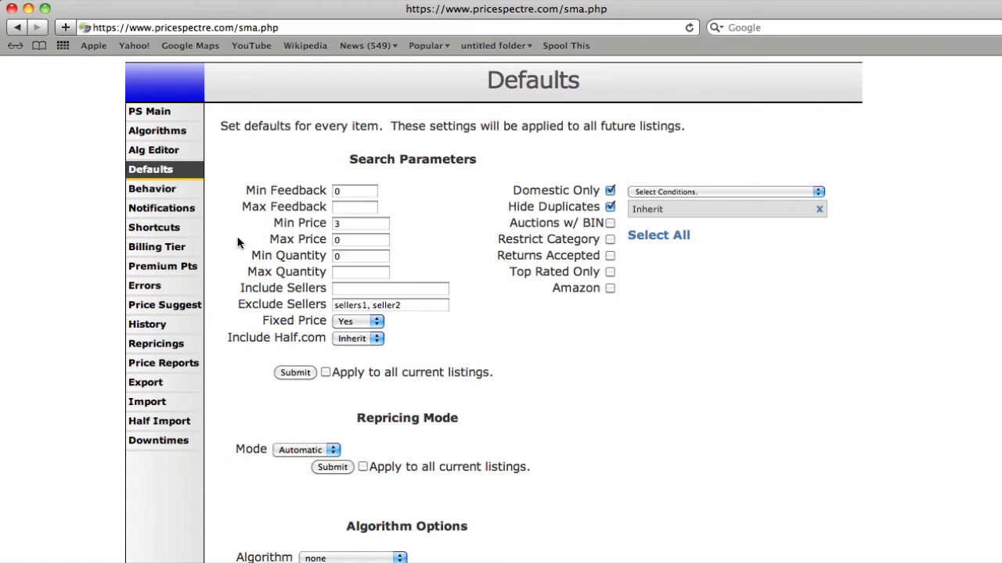
left_click(326, 372)
left_click(295, 373)
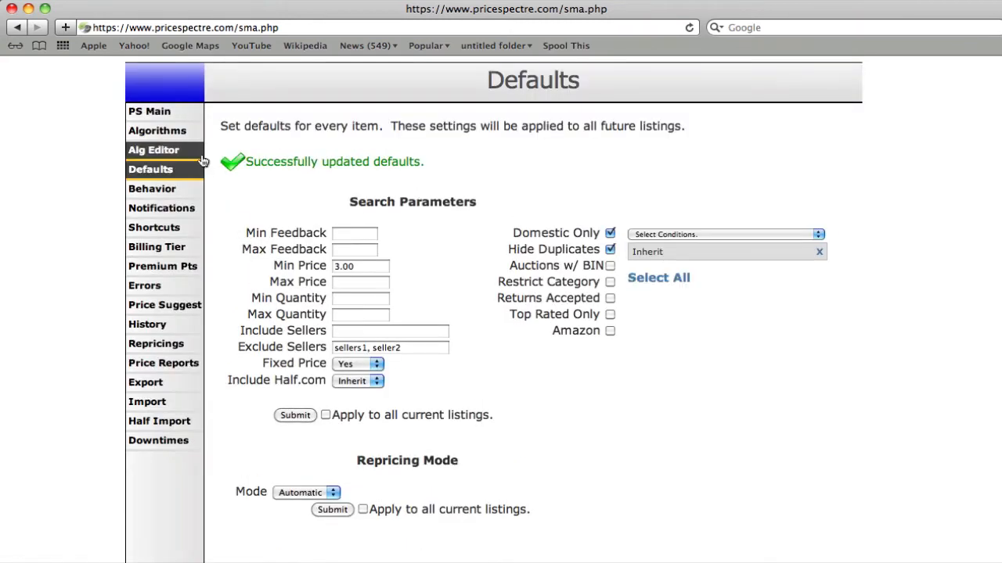
Step: Check the applied defaults in the search options of the Saving Private Ryan DVD listing and close them
left_click(163, 115)
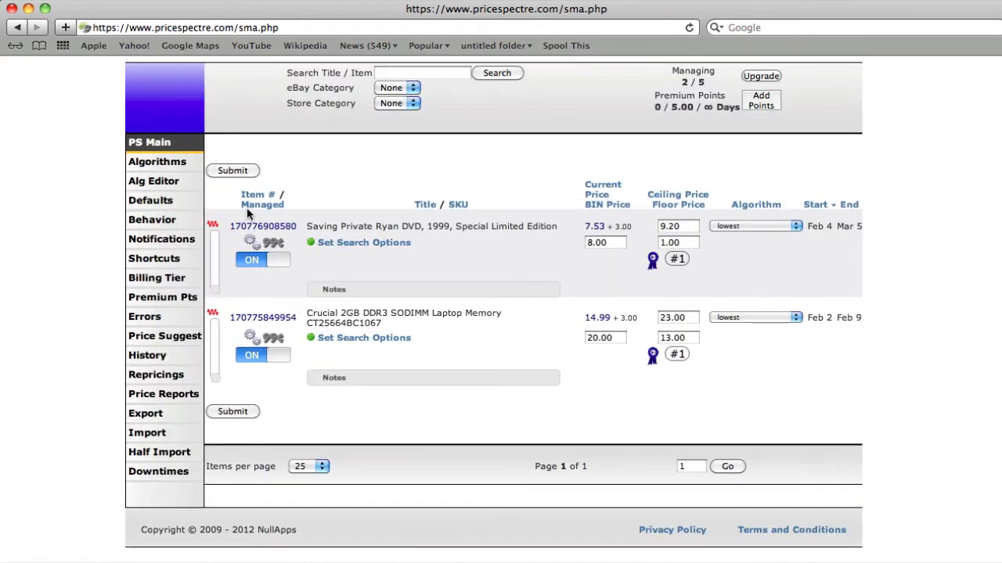
left_click(362, 246)
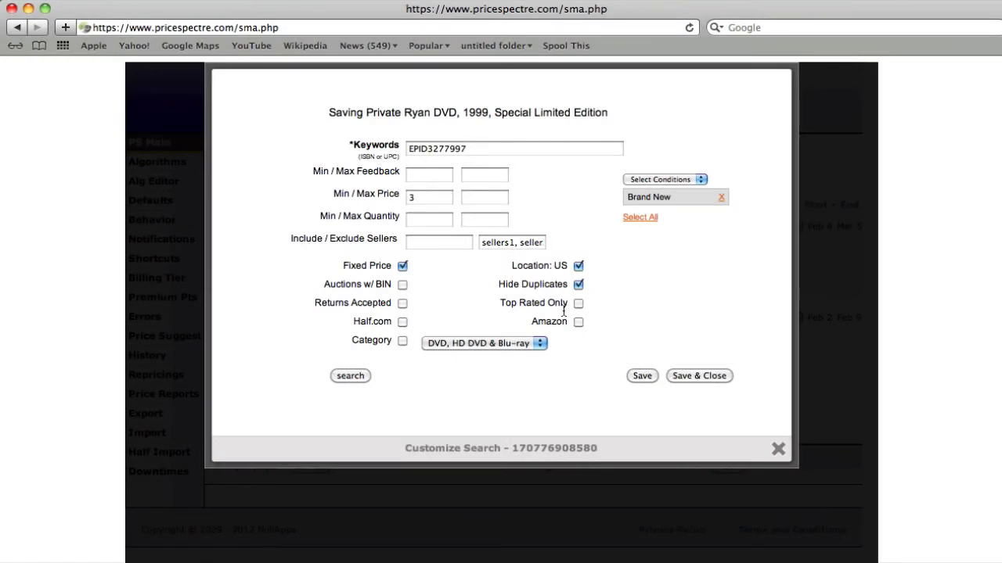
left_click(779, 451)
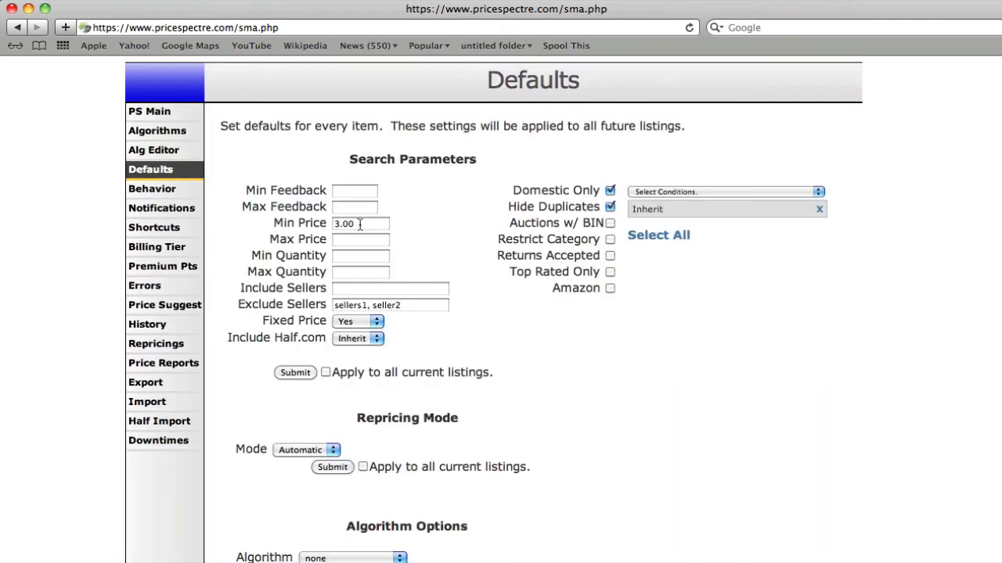
Step: Clear the default minimum price and submit the search parameters for all current listings
left_click(359, 224)
key("BackSpace")
key("BackSpace")
key("BackSpace")
key("BackSpace")
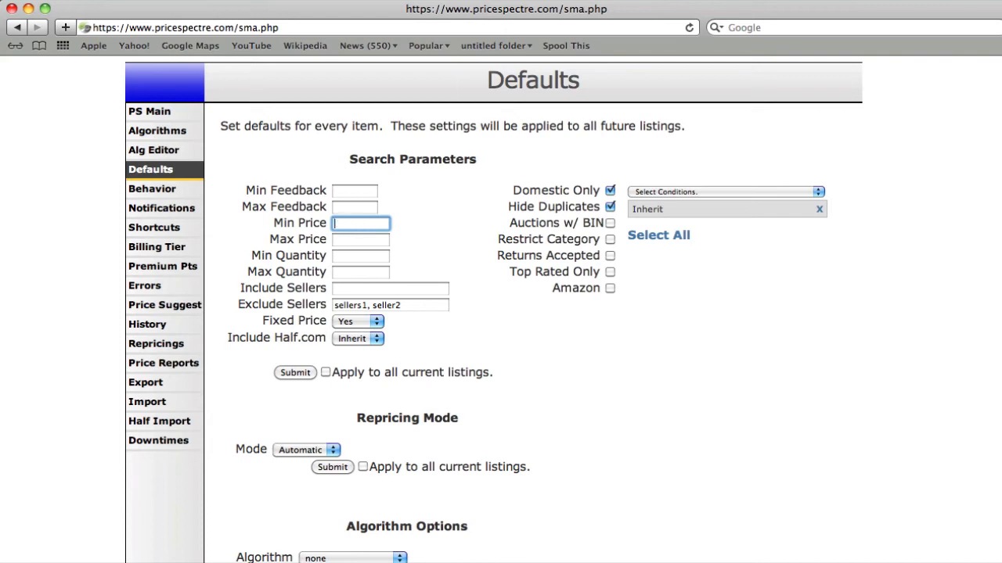
left_click(325, 373)
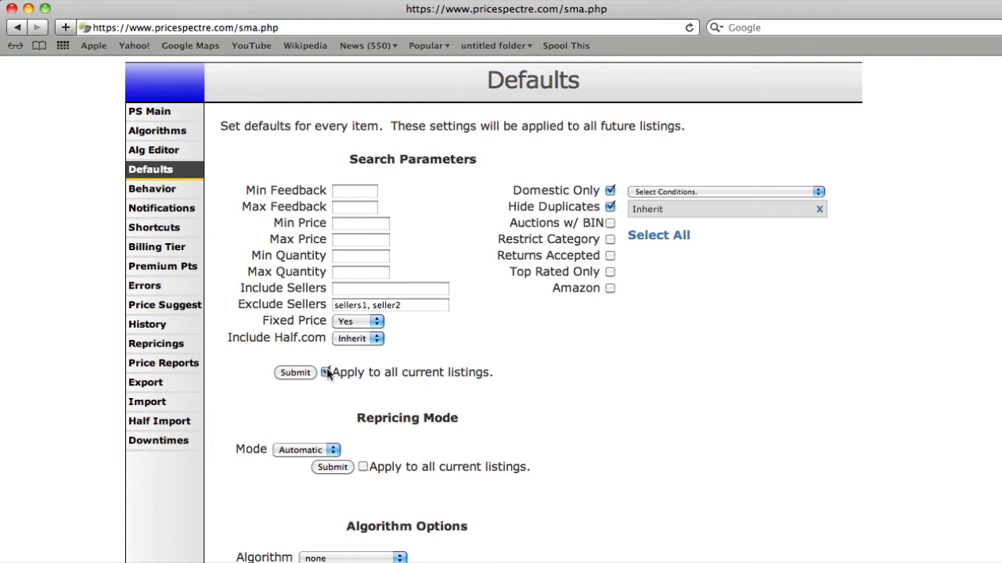
left_click(296, 373)
Step: Return to the listings overview and check the minimum price in the Saving Private Ryan DVD listing's search options
left_click(156, 118)
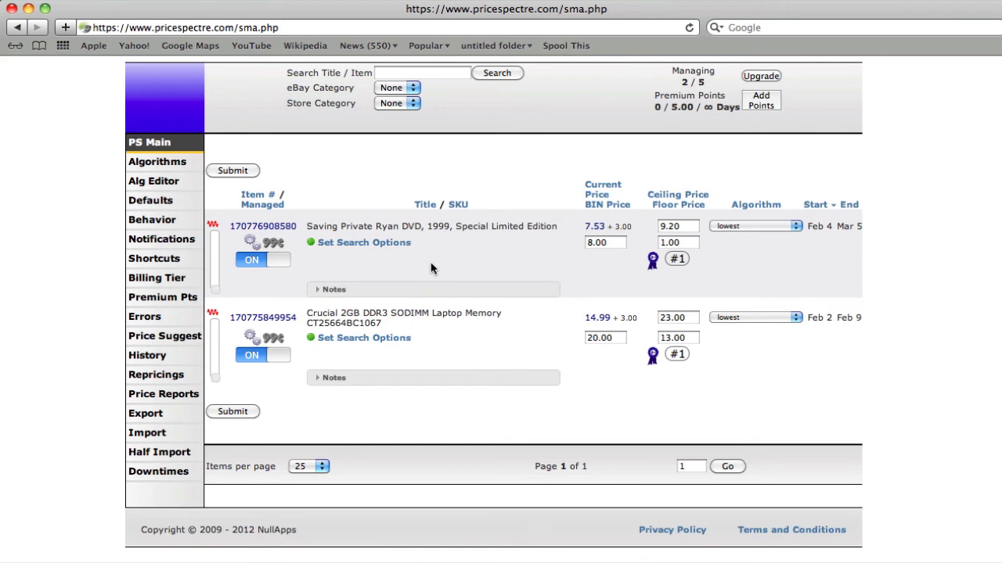
left_click(359, 244)
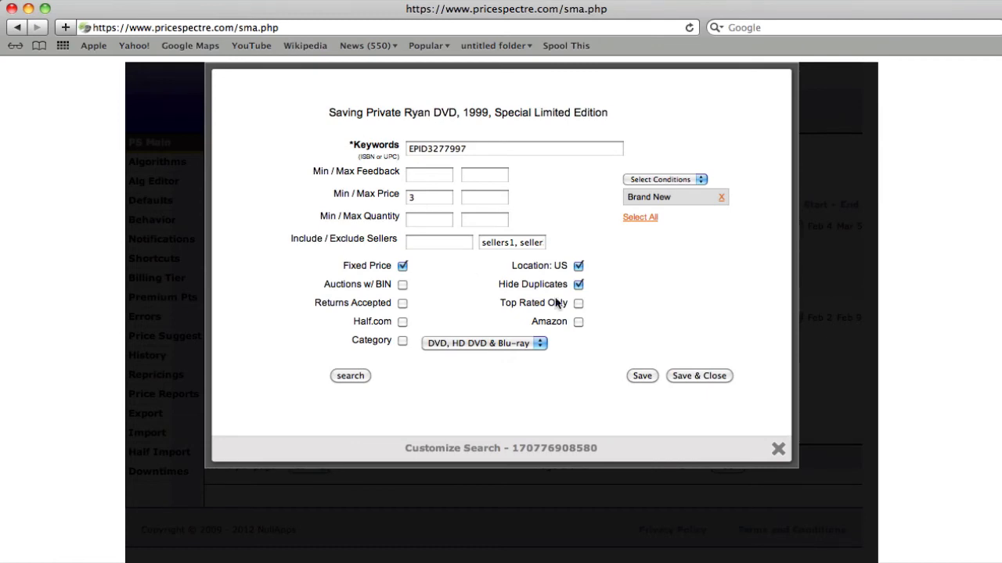
left_click(777, 449)
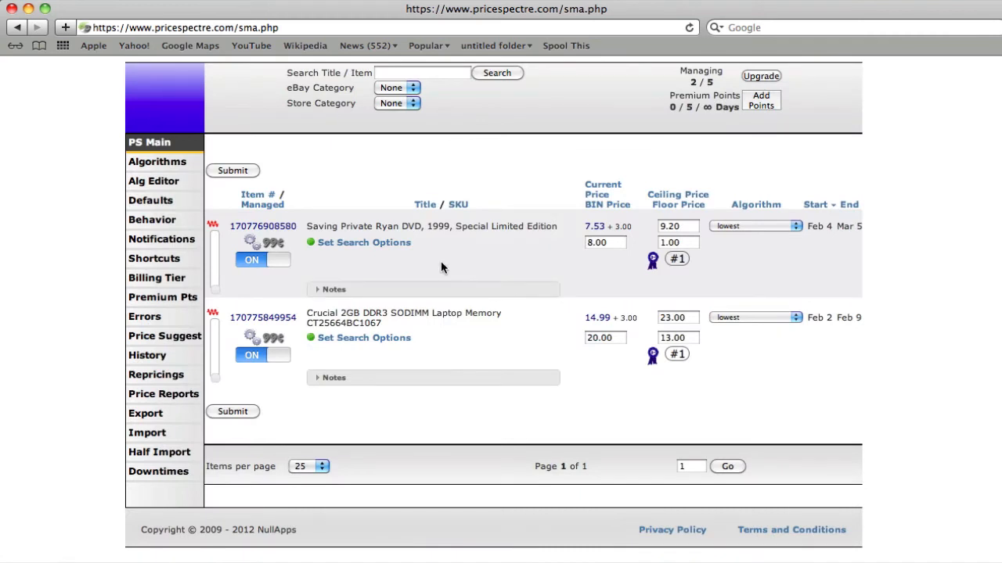
Step: Examine the excluded sellers in the Saving Private Ryan DVD listing's search options and close them without saving
left_click(364, 244)
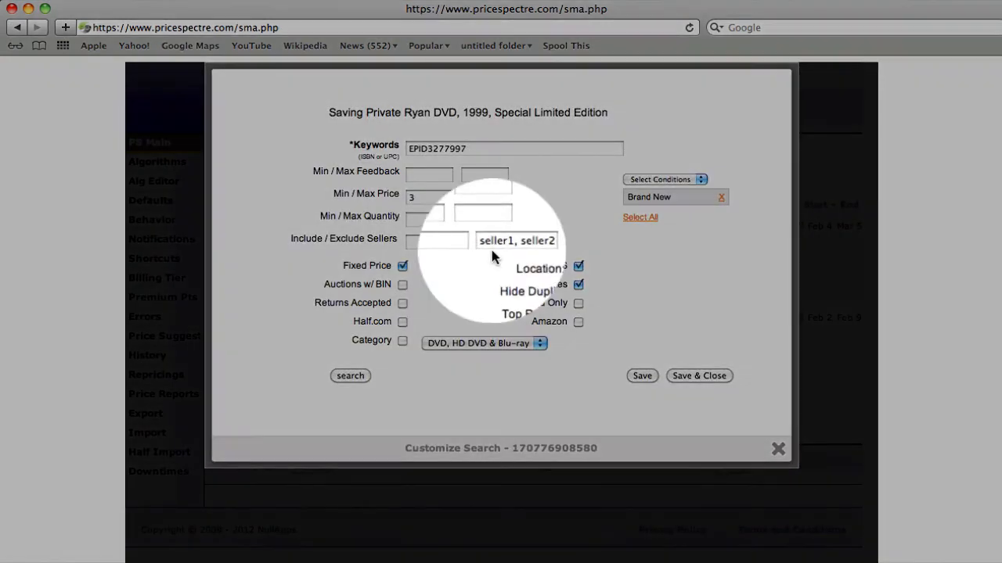
left_click_drag(518, 243, 579, 244)
left_click(632, 304)
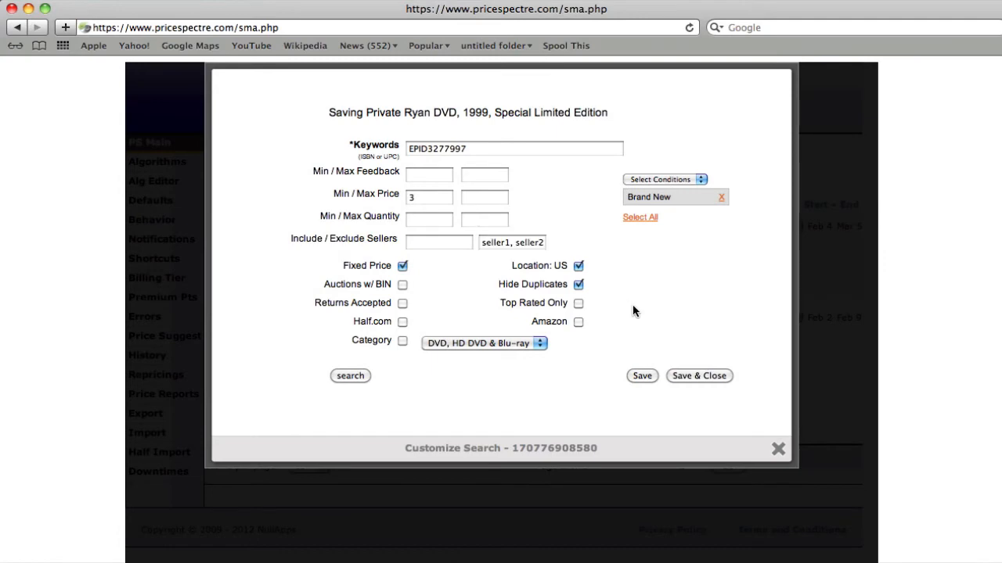
left_click(777, 447)
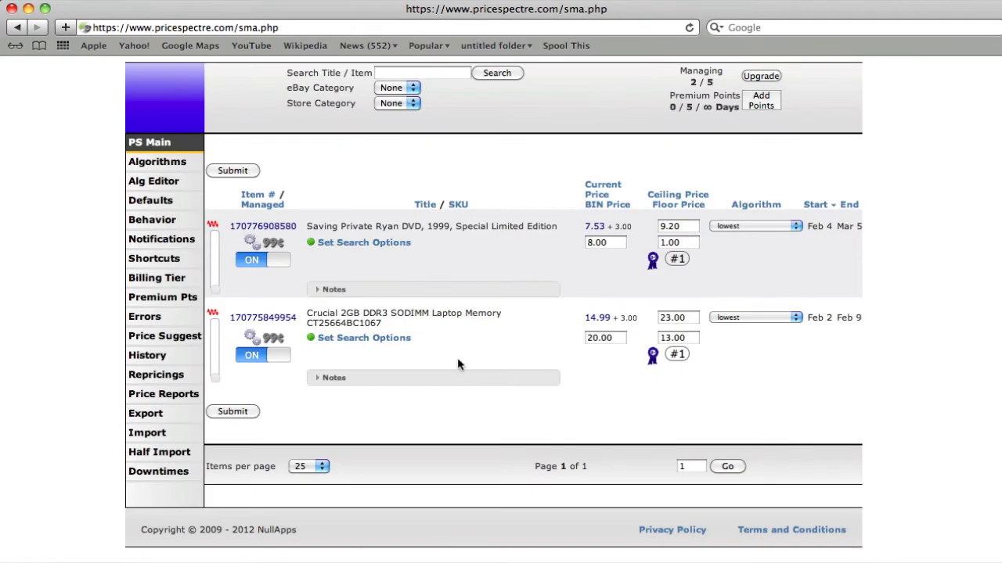
Step: Examine the excluded sellers in the Crucial laptop memory listing's search options and close them without saving
left_click(377, 345)
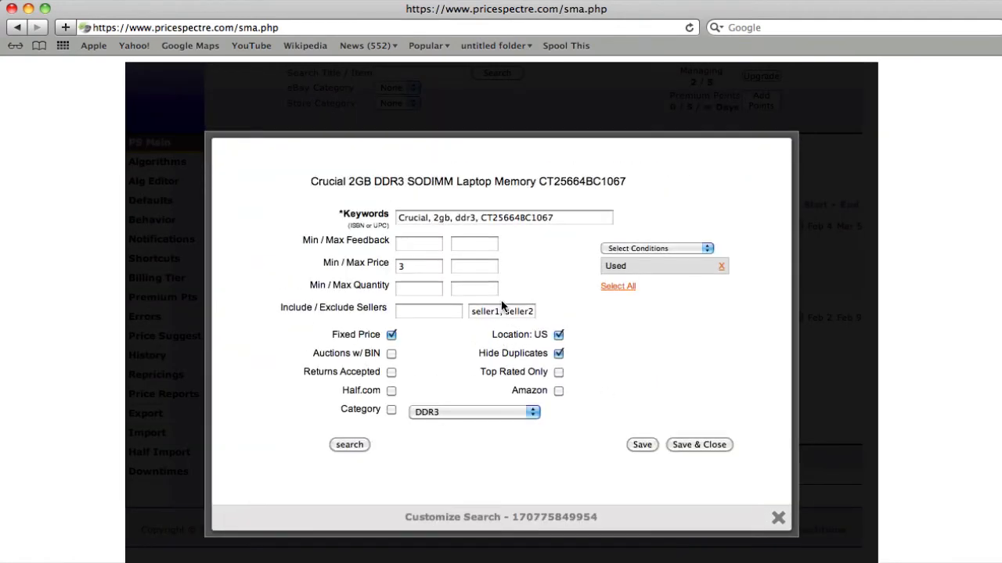
left_click_drag(484, 311, 557, 313)
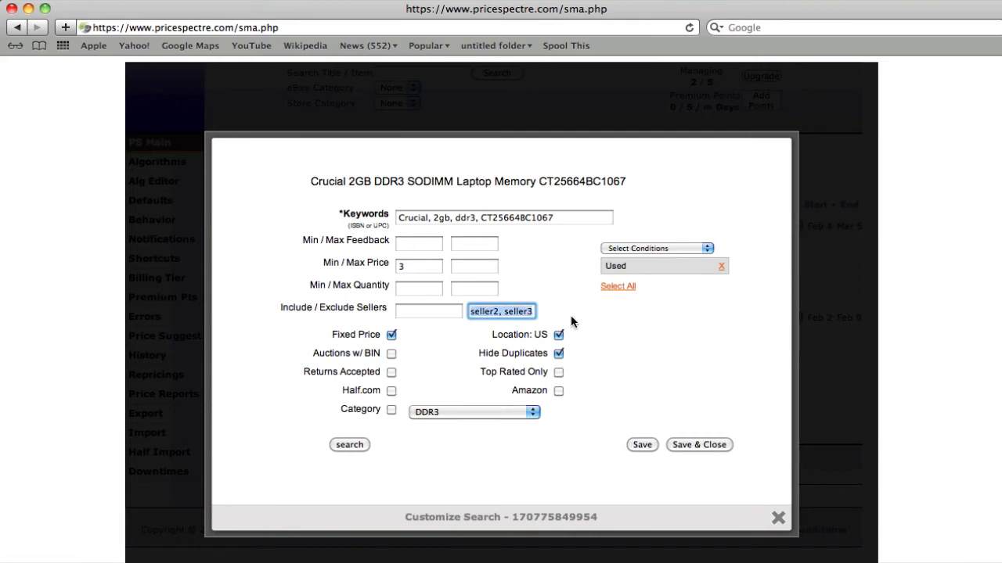
left_click(778, 519)
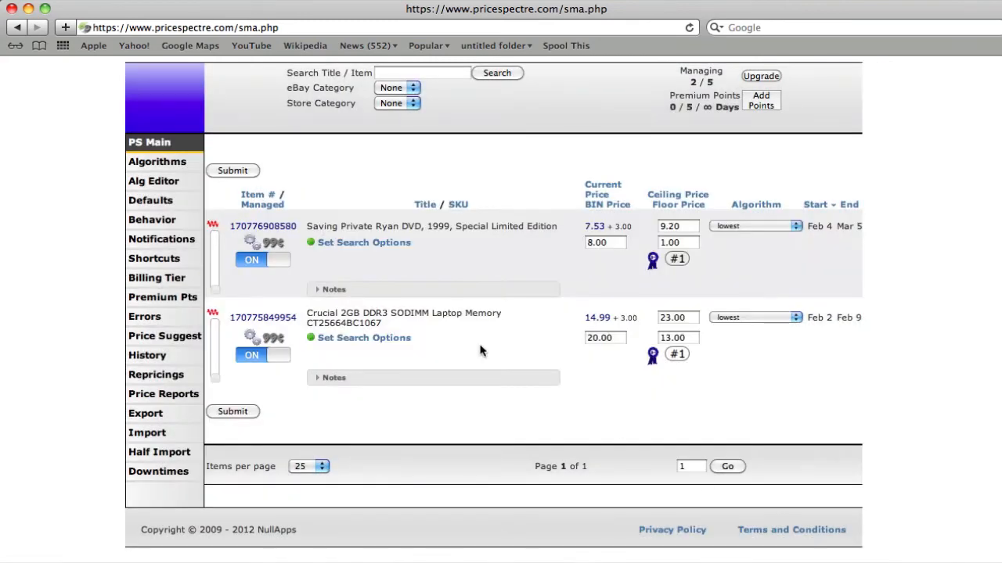
left_click(374, 339)
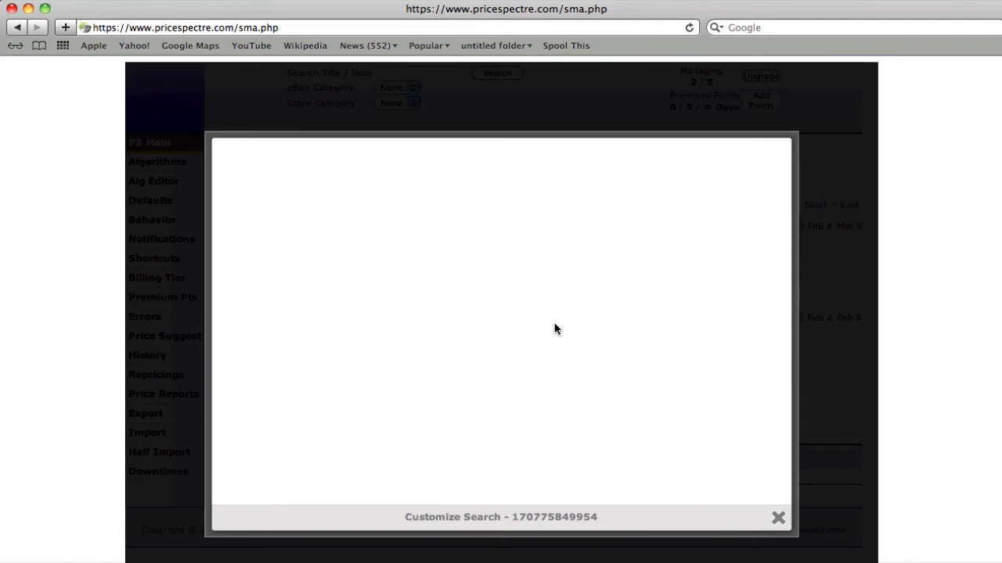
left_click_drag(490, 312, 559, 313)
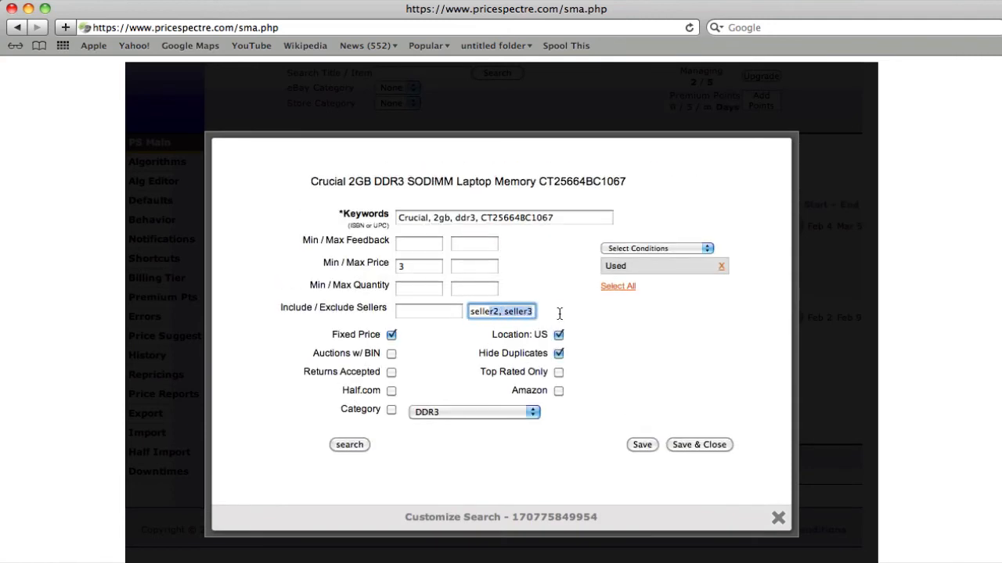
type("r1, seller2, s")
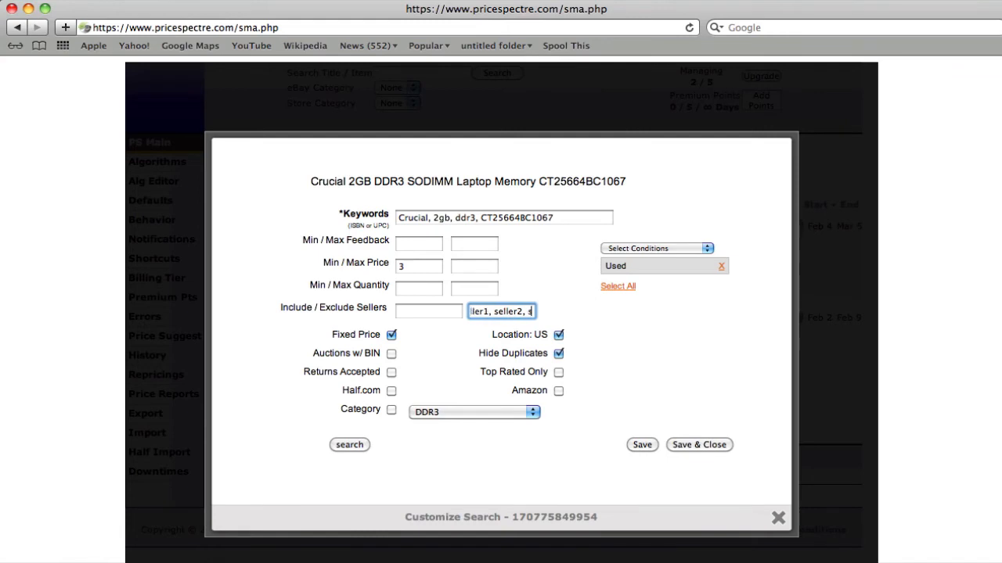
key("BackSpace")
key("BackSpace")
key("BackSpace")
left_click(773, 515)
Step: Reduce the excluded sellers in the Crucial laptop memory listing's search options to seller1 and seller2, then save and close
left_click(384, 341)
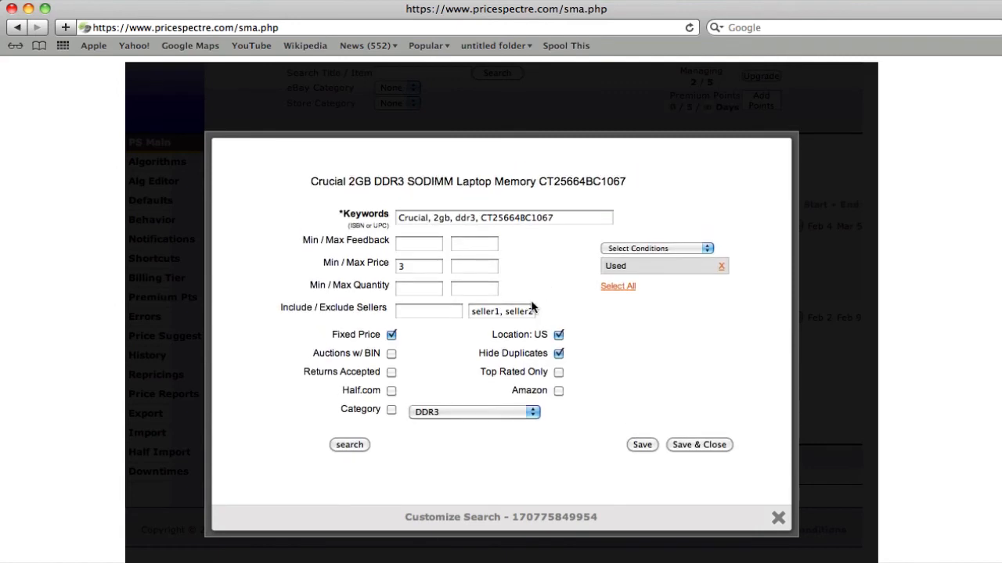
left_click_drag(534, 310, 568, 315)
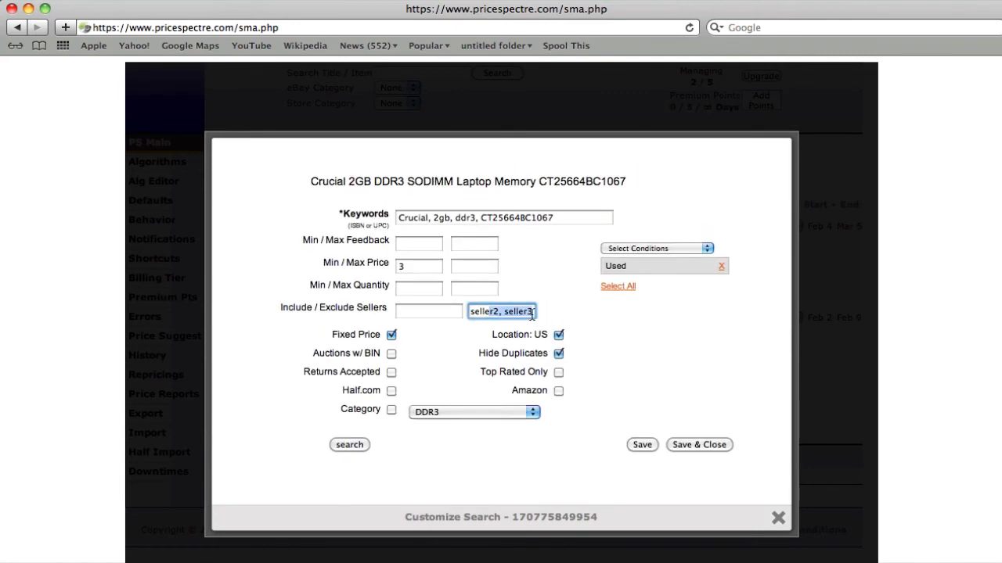
left_click(533, 314)
double_click(524, 314)
key("BackSpace")
key("BackSpace")
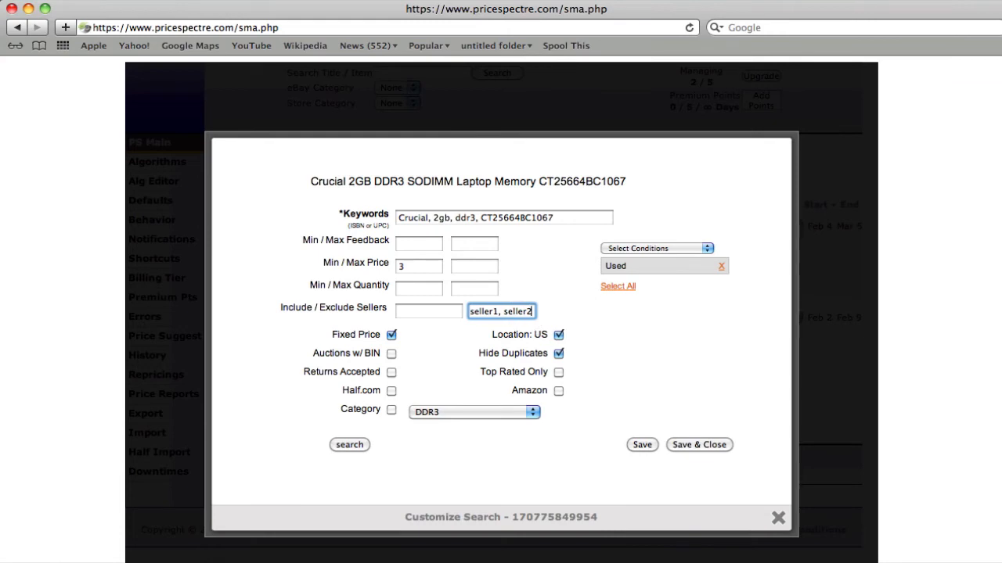
left_click(694, 444)
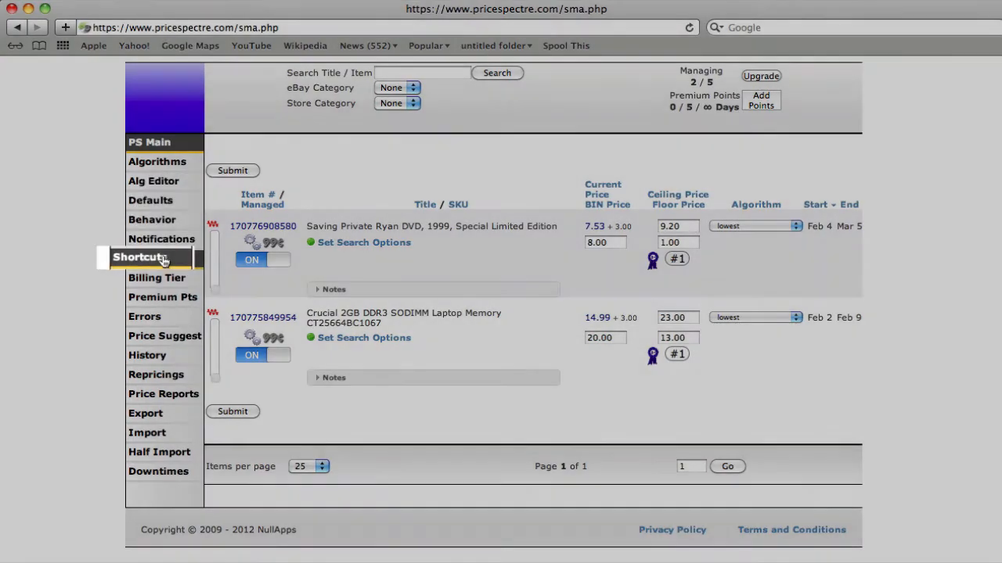
Step: Remove seller2 from the excluded sellers of all listings with the bulk seller shortcut
left_click(154, 258)
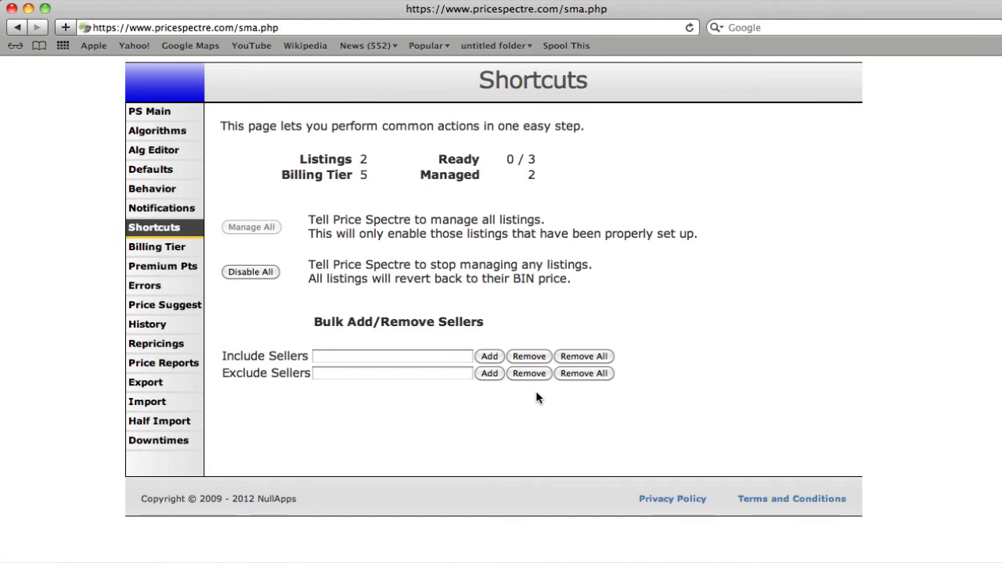
left_click(357, 374)
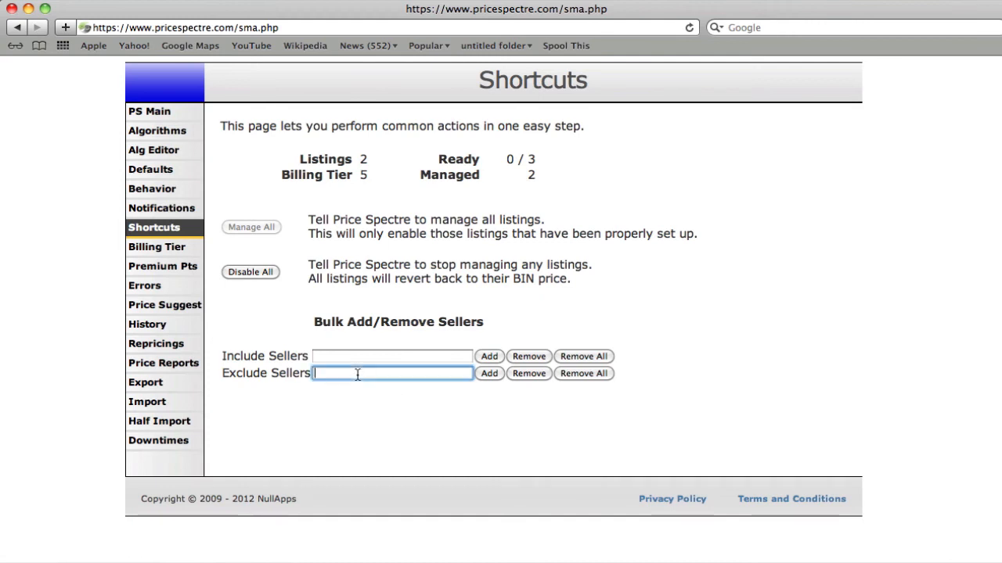
type("seller2")
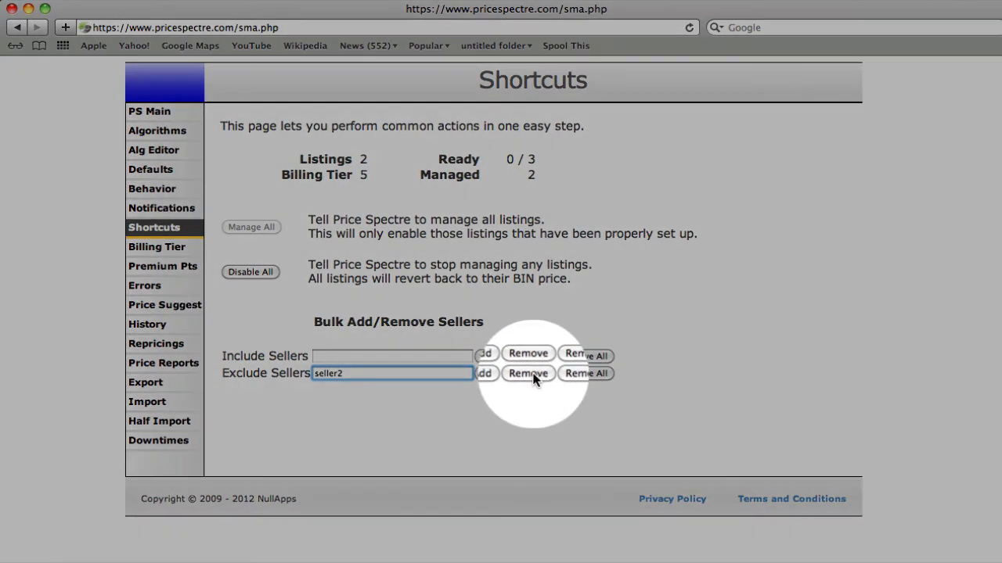
left_click(529, 373)
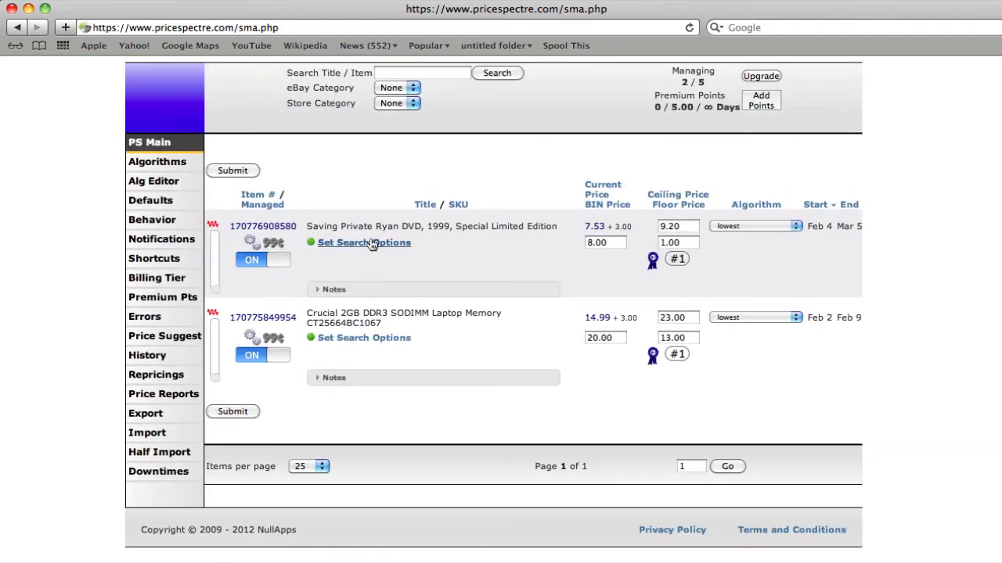
Step: Check the excluded sellers in the search options of the Saving Private Ryan DVD and Crucial memory listings, closing both without saving
left_click(372, 244)
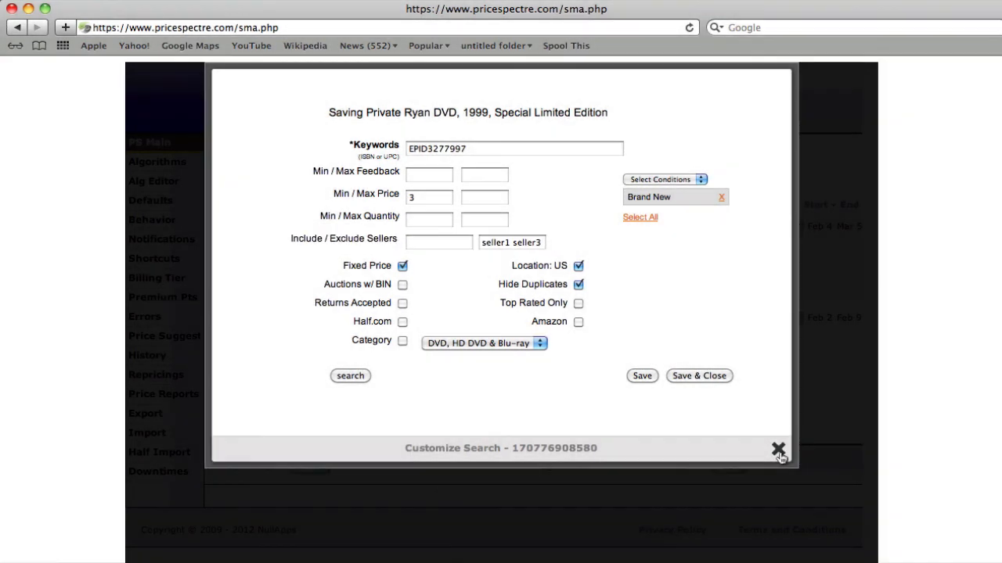
left_click(779, 451)
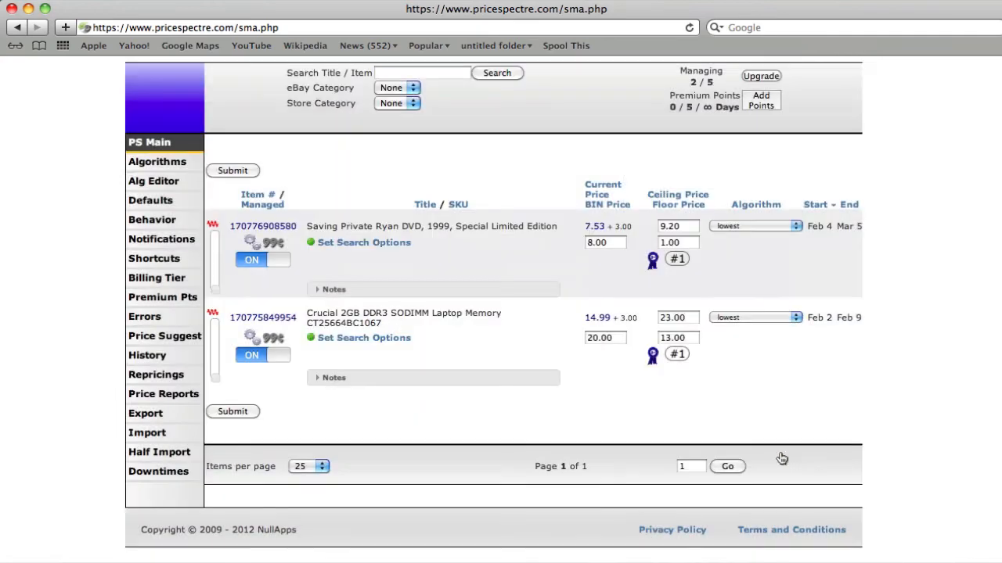
left_click(356, 339)
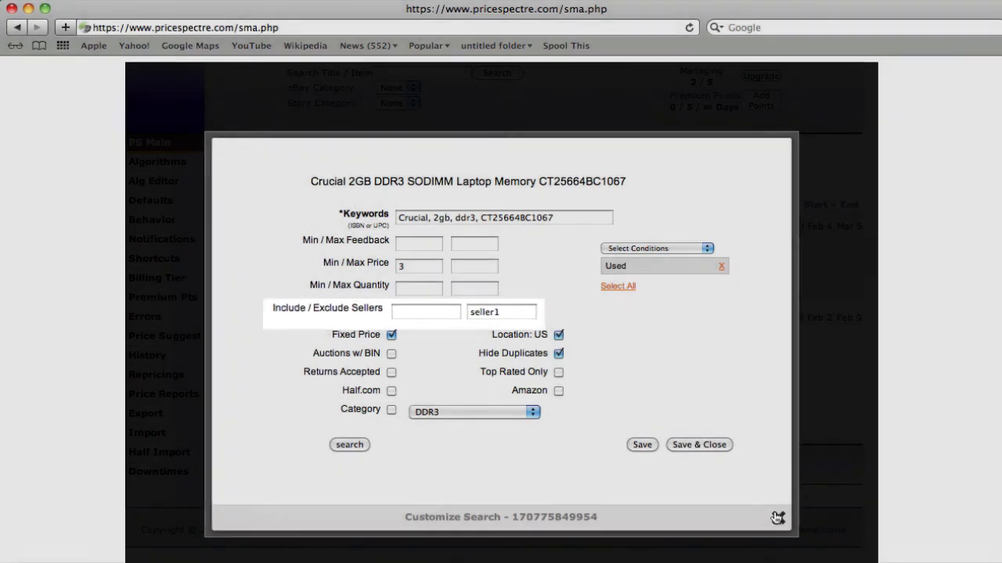
left_click(777, 517)
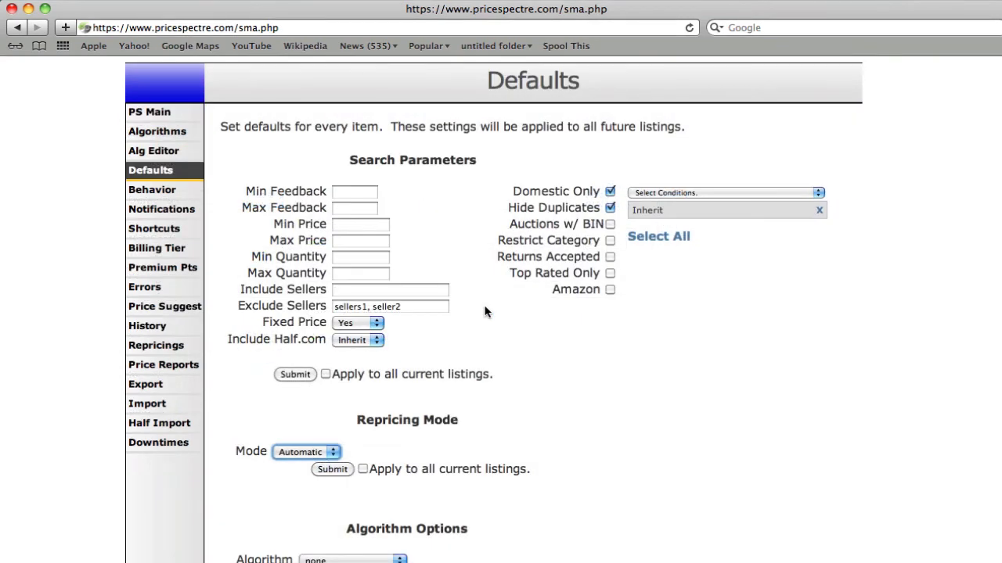
Step: Examine the choices available for the default repricing mode without selecting a different one
scroll(485, 313, "down", 4)
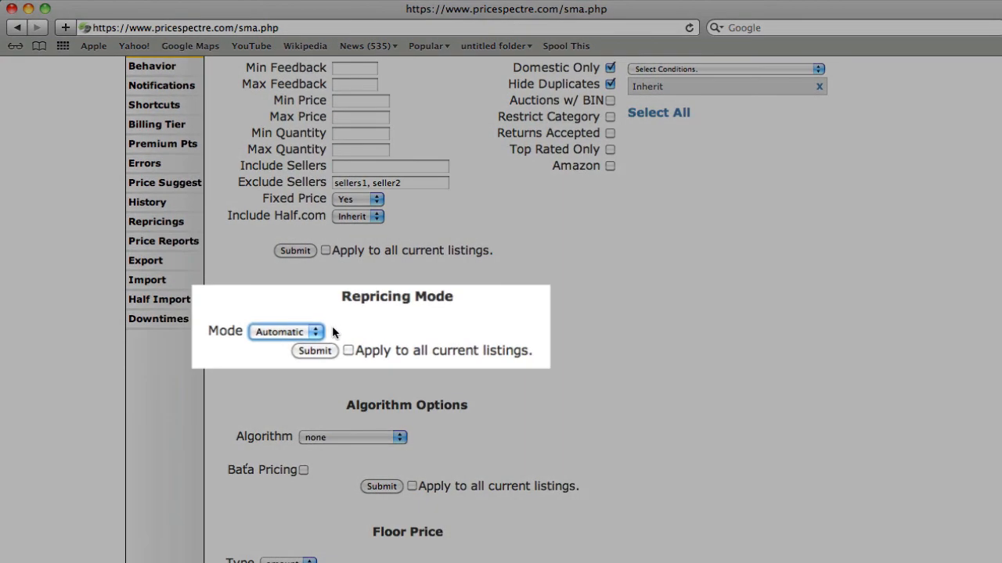
left_click(330, 327)
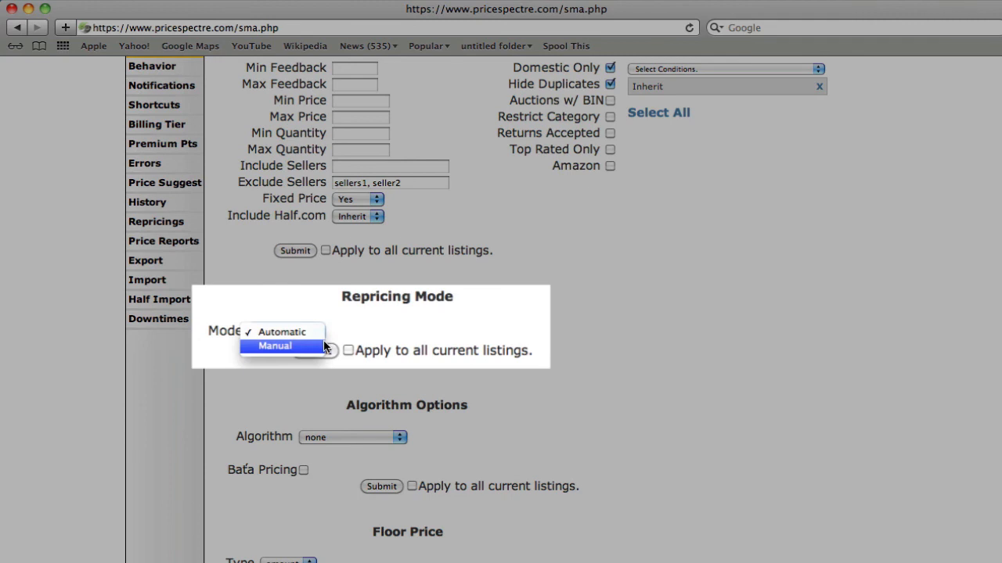
left_click(386, 328)
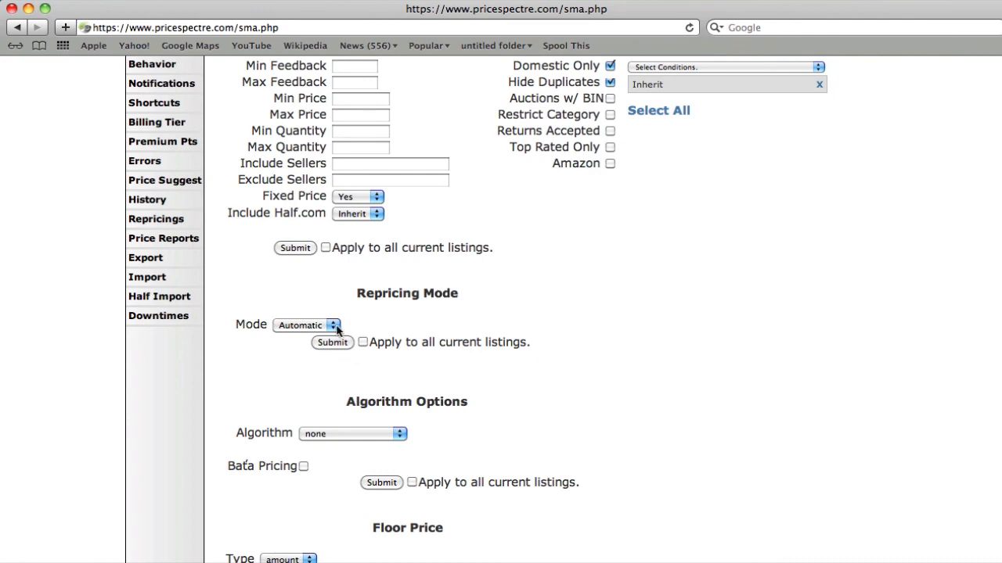
Step: Set the default repricing mode to Manual for all current listings, submit it and return to the listings overview
left_click(335, 326)
left_click(311, 342)
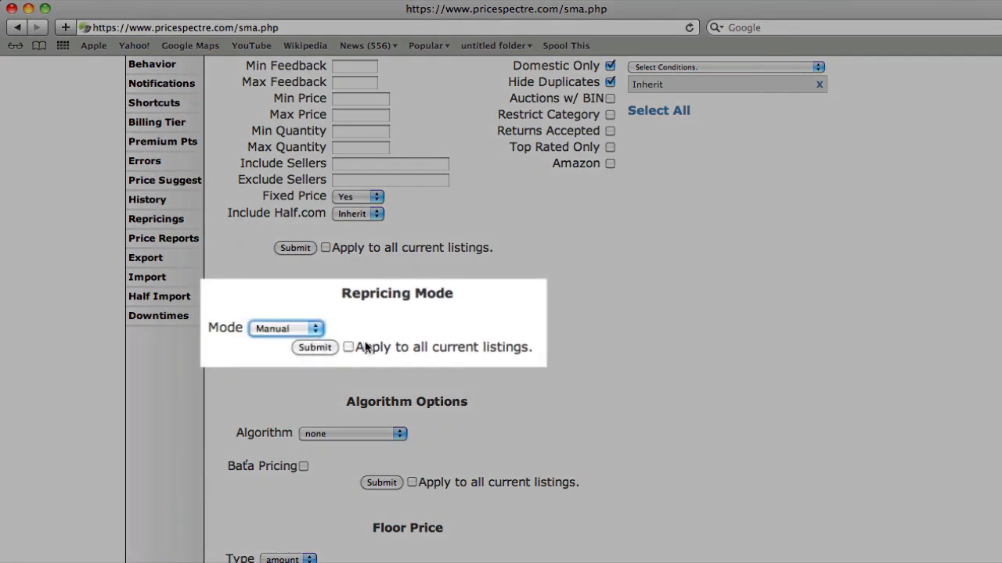
left_click(348, 346)
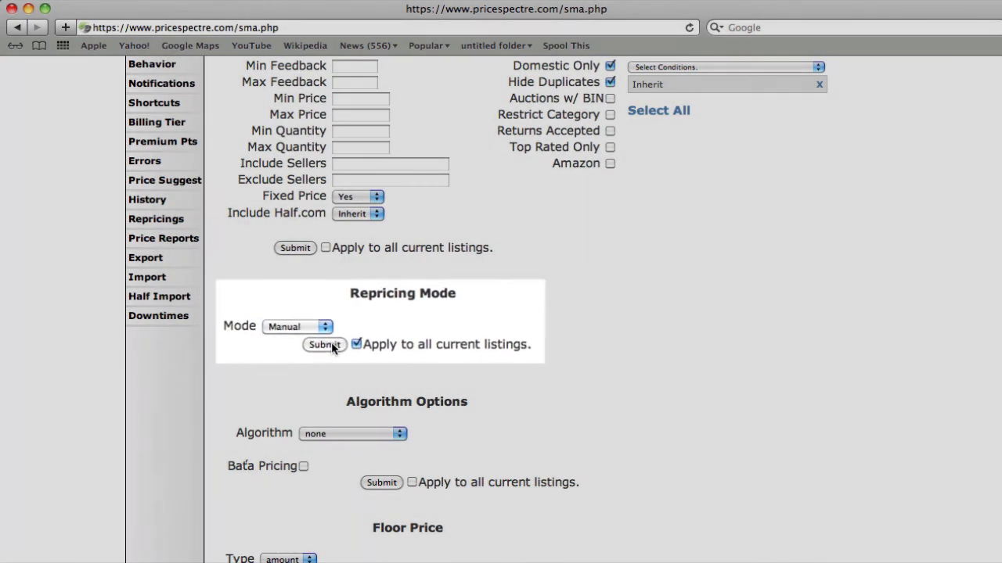
left_click(331, 347)
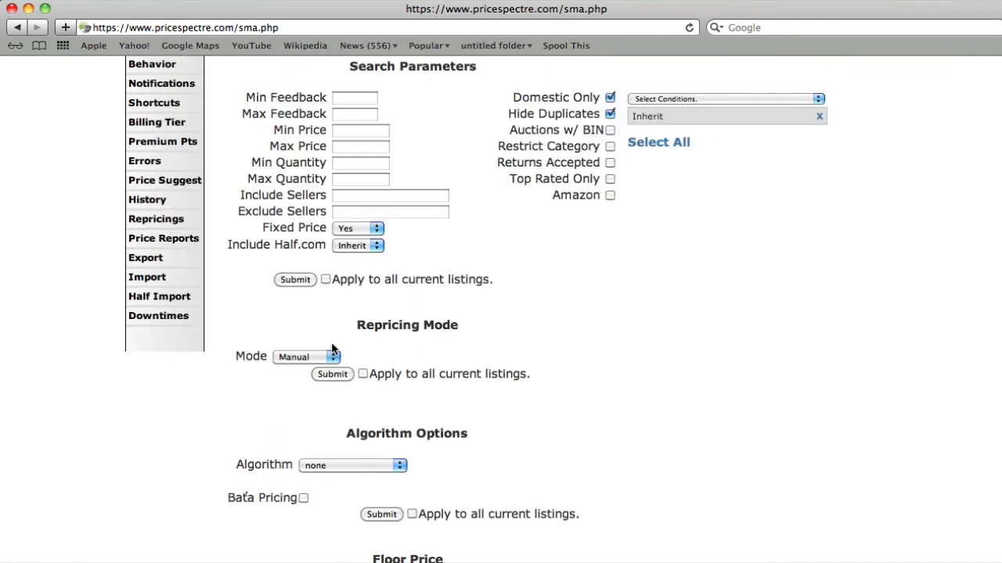
scroll(264, 303, "up", 4)
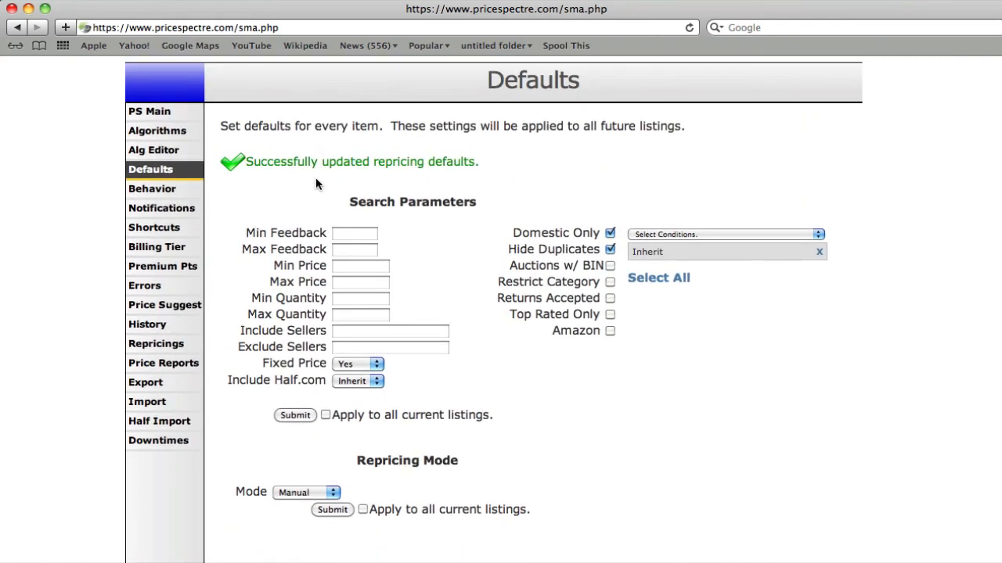
left_click(161, 115)
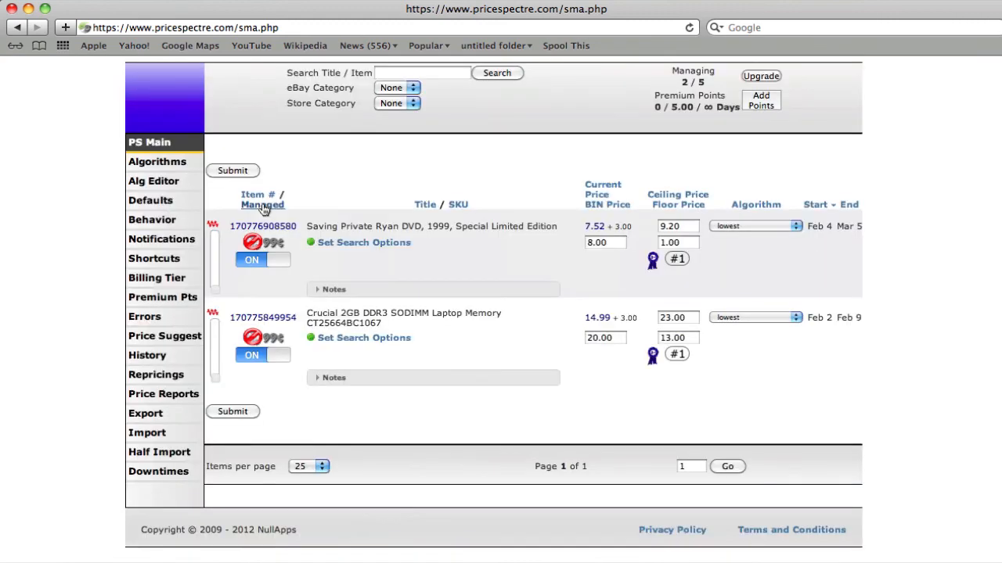